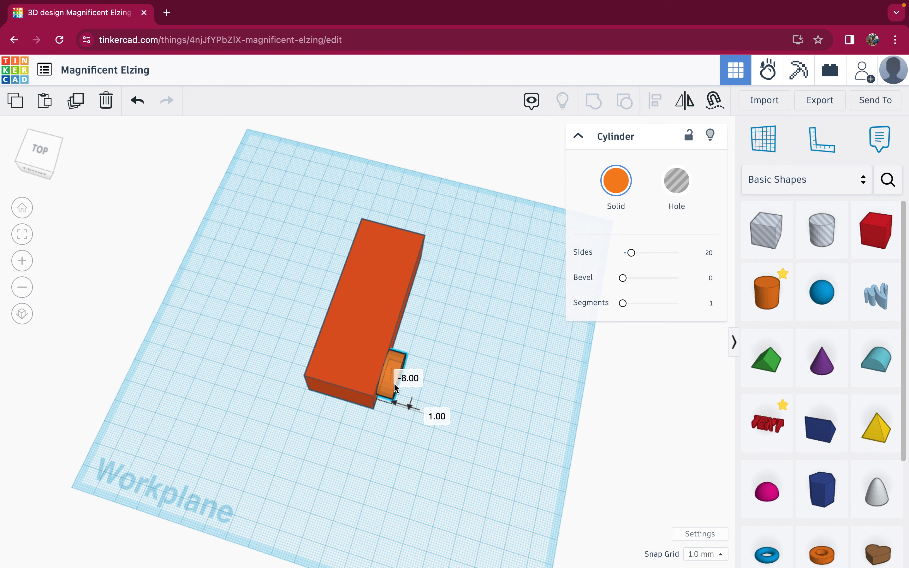
Move the cylinder wheel snugly against the long side of the box near its front end
{"action": "left_click_drag", "start_coordinate": [395, 387], "coordinate": [390, 388]}
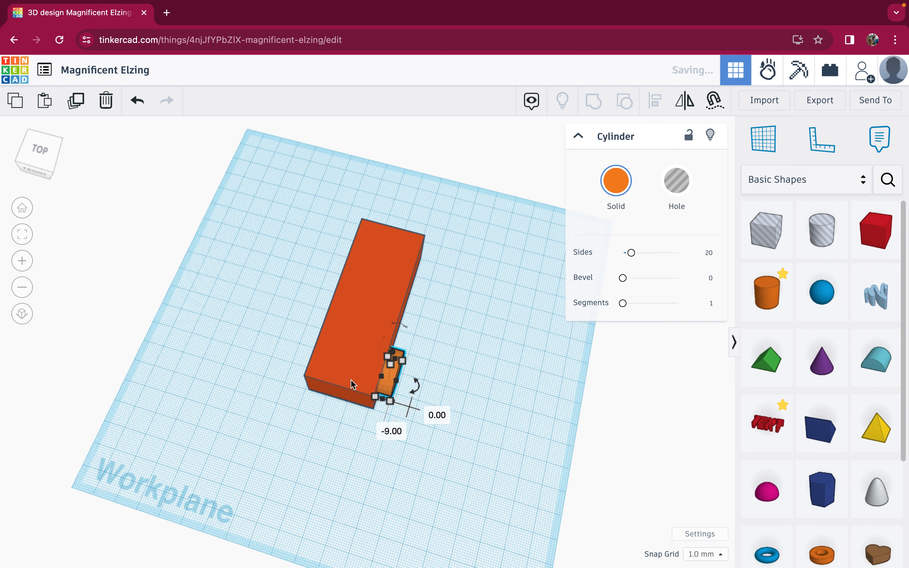
{"action": "left_click", "coordinate": [39, 172]}
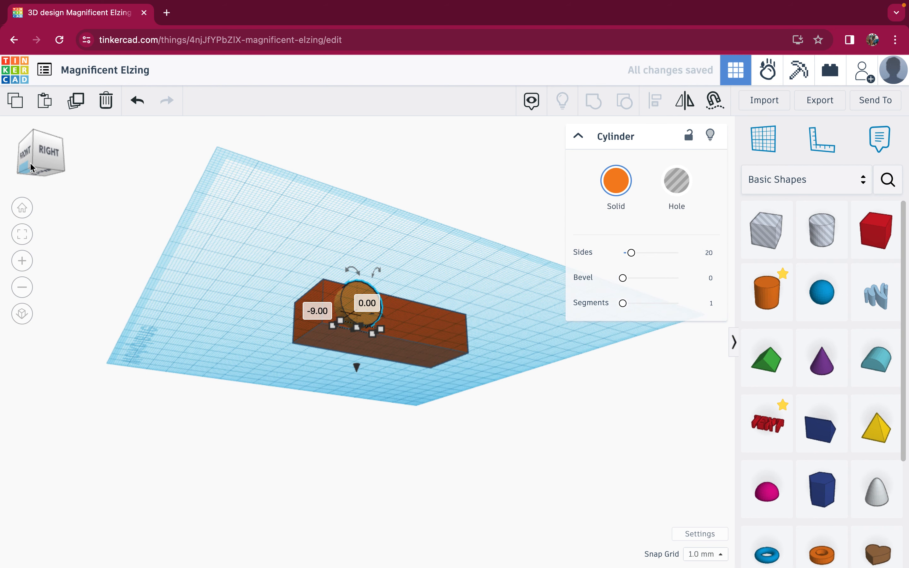
{"action": "left_click", "coordinate": [30, 163]}
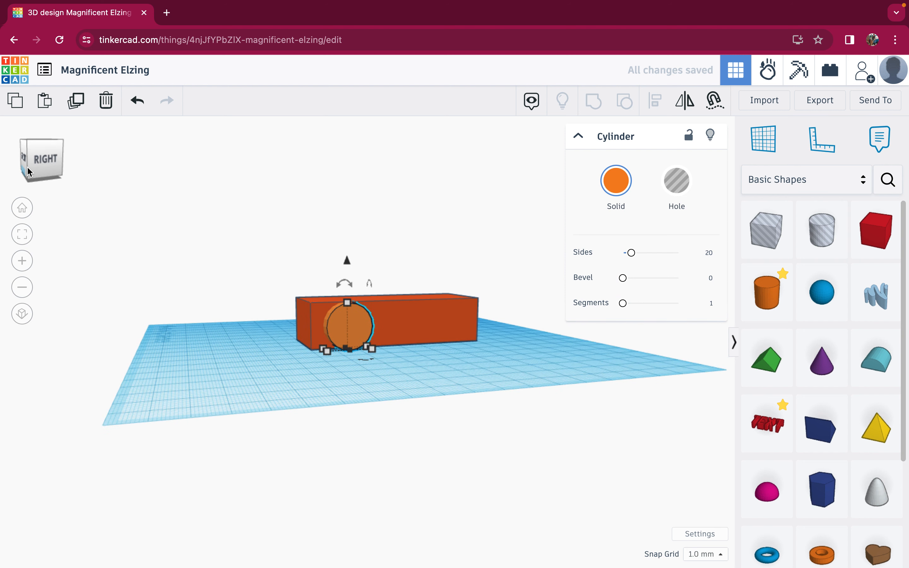
Raise the box 6 mm above the workplane, leaving the wheel on the ground
{"action": "left_click", "coordinate": [449, 337]}
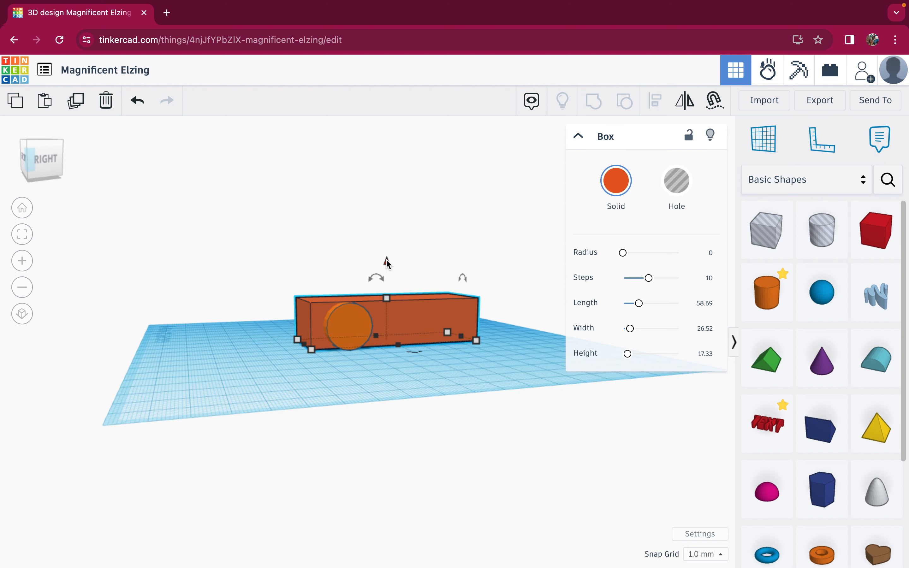
{"action": "left_click", "coordinate": [387, 260]}
{"action": "left_click", "coordinate": [200, 229]}
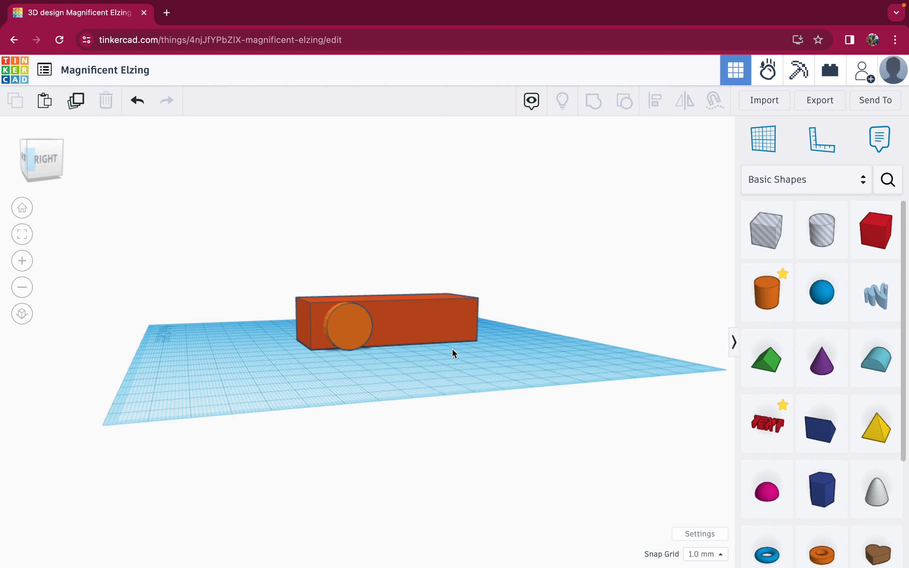
{"action": "left_click", "coordinate": [409, 327]}
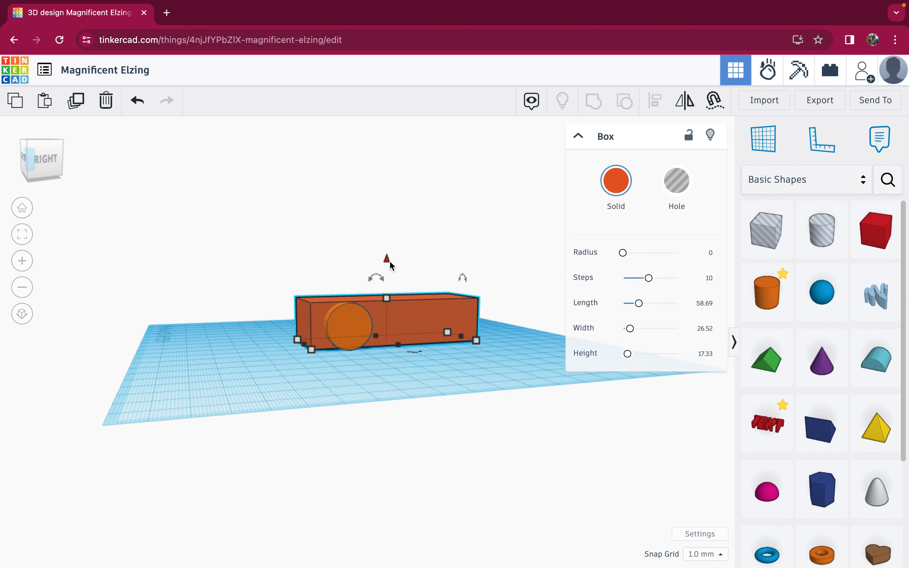
{"action": "left_click_drag", "start_coordinate": [388, 259], "coordinate": [387, 249]}
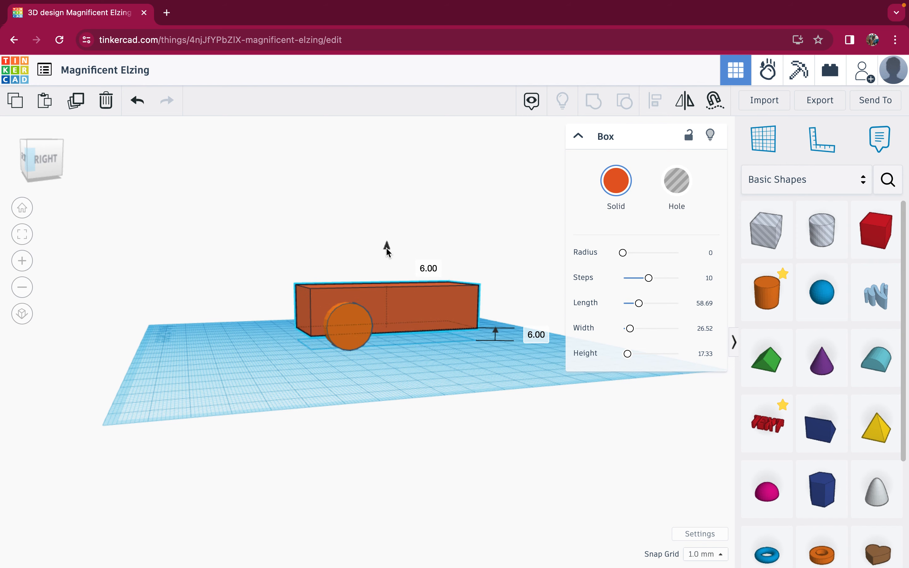
Paste a copy of the wheel and move it about 38 mm along the same side toward the box's rear end
{"action": "left_click", "coordinate": [42, 141]}
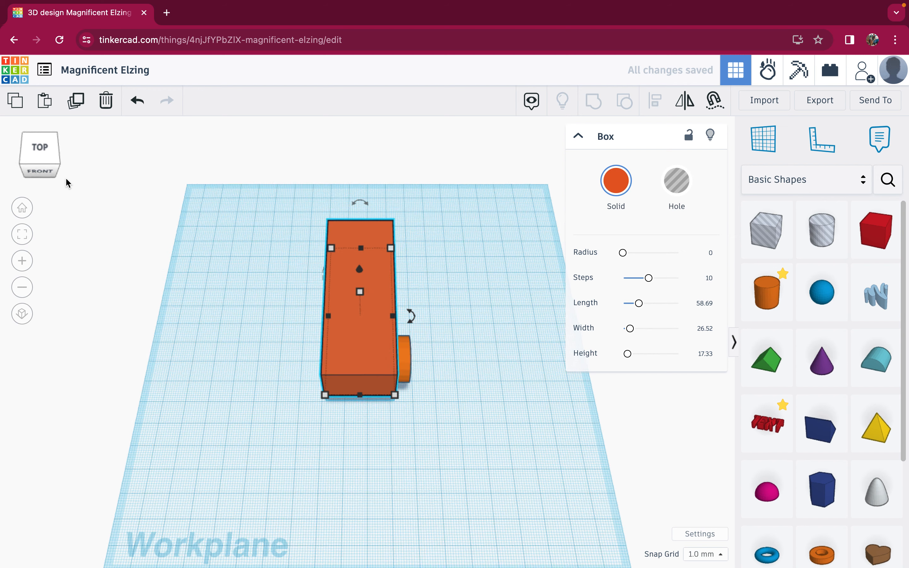
{"action": "left_click_drag", "start_coordinate": [65, 178], "coordinate": [46, 173]}
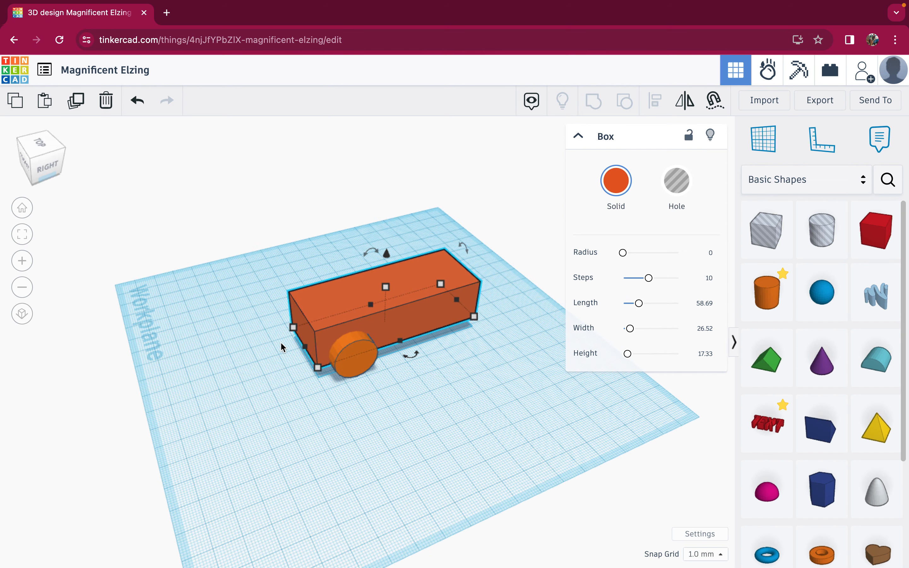
{"action": "left_click", "coordinate": [432, 432]}
{"action": "left_click", "coordinate": [352, 364]}
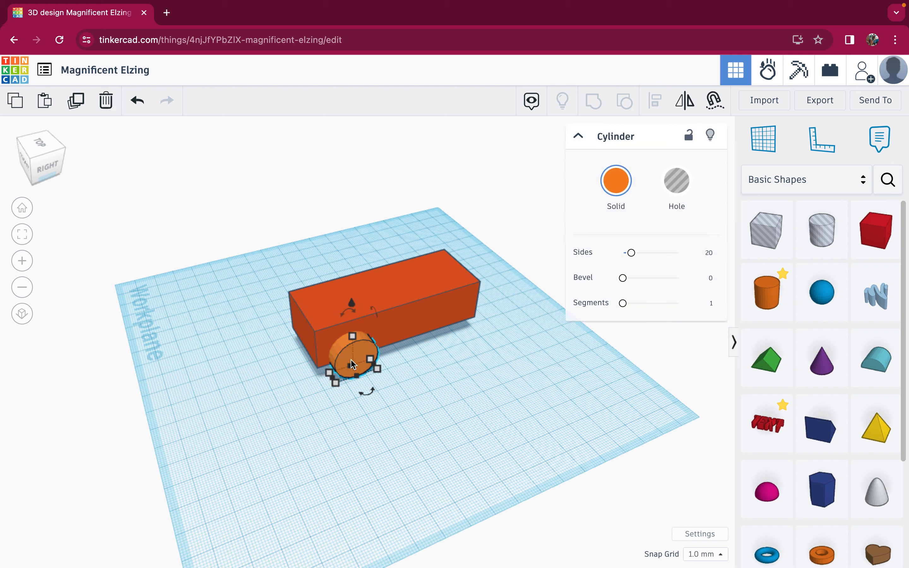
{"action": "key", "text": "super+v"}
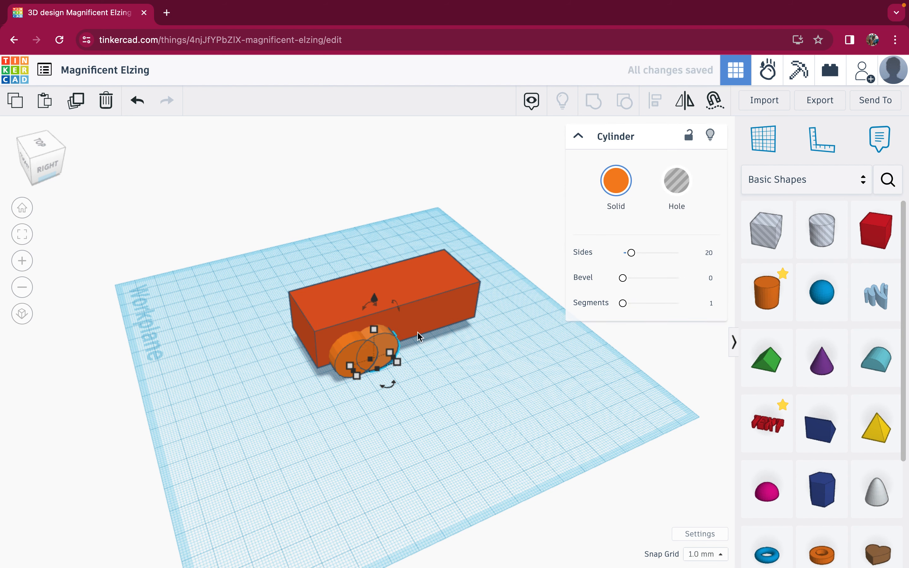
{"action": "left_click_drag", "start_coordinate": [390, 347], "coordinate": [462, 322]}
{"action": "left_click", "coordinate": [42, 146]}
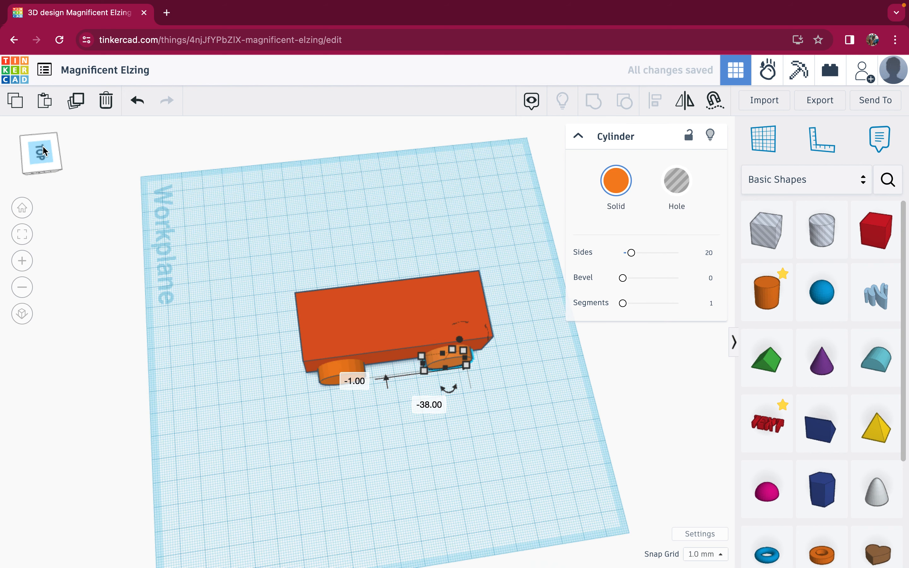
{"action": "left_click", "coordinate": [47, 171]}
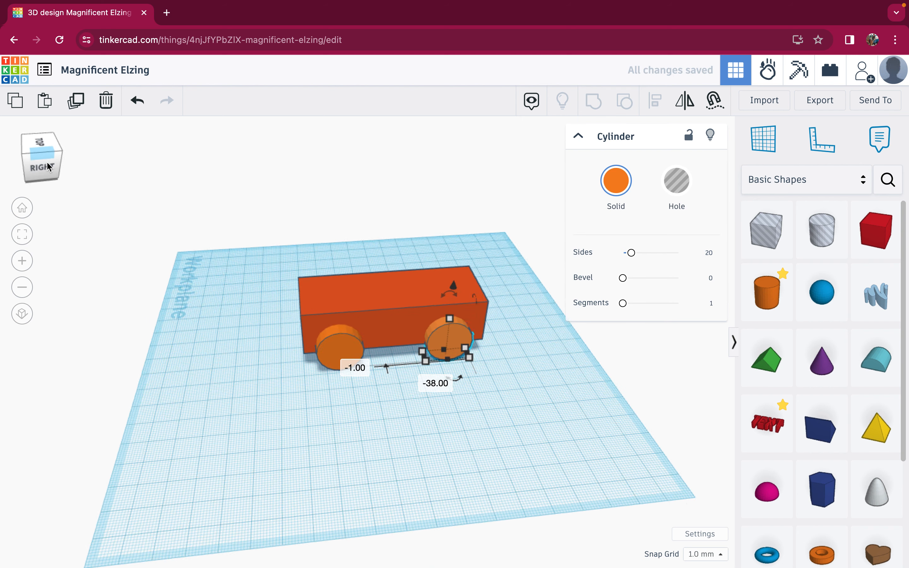
{"action": "left_click_drag", "start_coordinate": [47, 162], "coordinate": [56, 164]}
Align the two wheels with each other by their centers across the box's width
{"action": "left_click", "coordinate": [341, 231]}
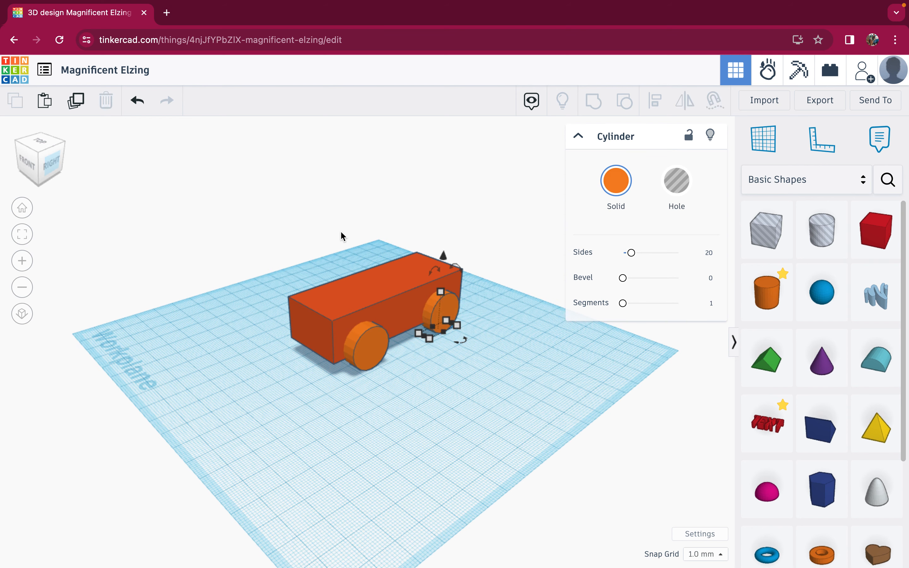
{"action": "left_click", "coordinate": [366, 345]}
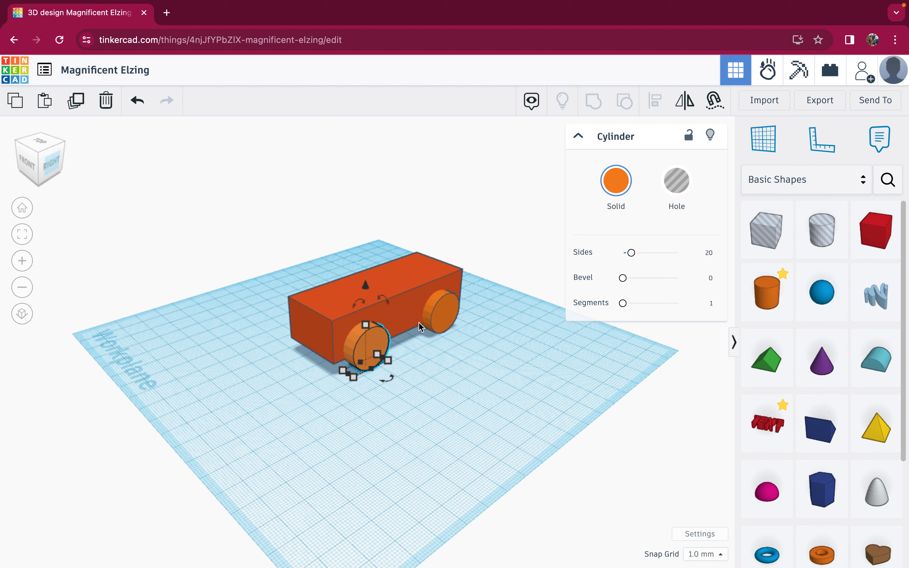
{"action": "left_click", "coordinate": [447, 322], "text": "shift"}
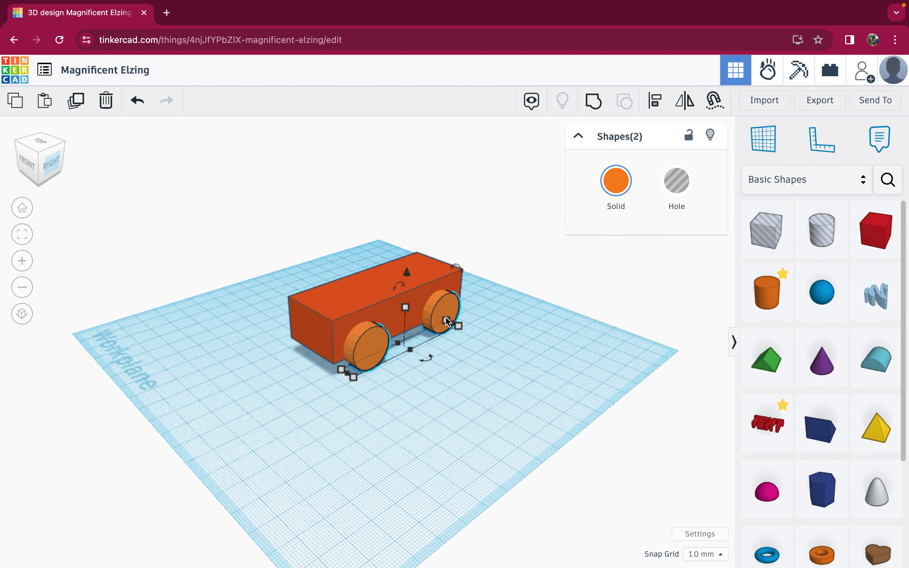
{"action": "left_click", "coordinate": [655, 107]}
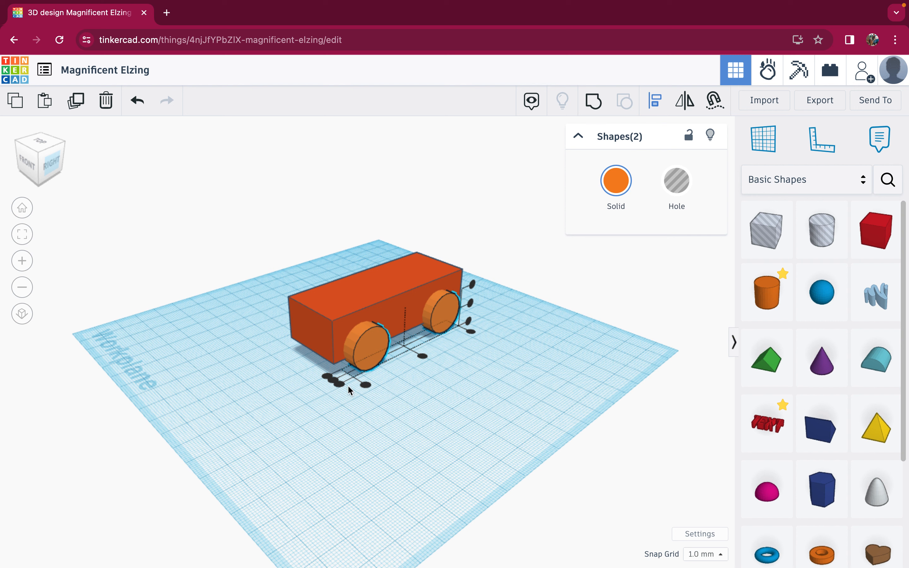
{"action": "left_click", "coordinate": [332, 380]}
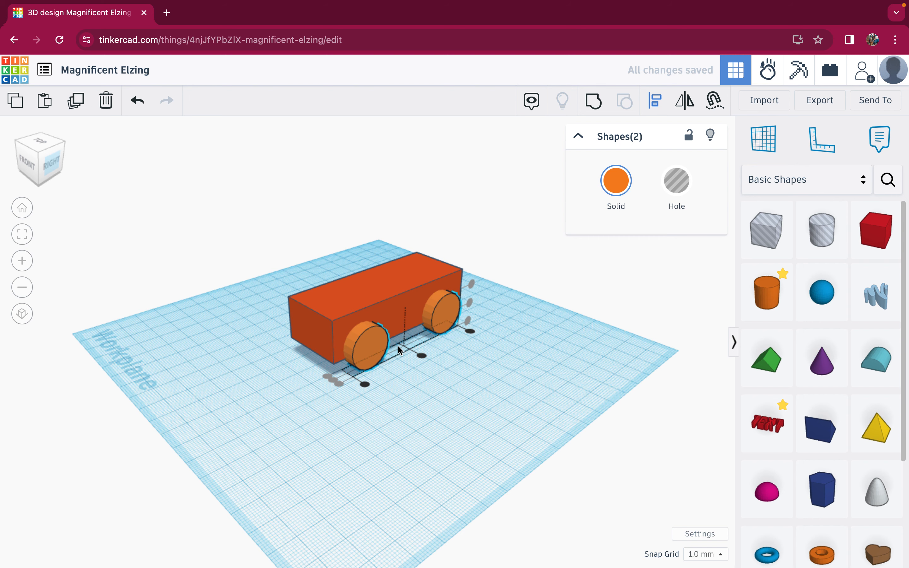
{"action": "left_click", "coordinate": [146, 215]}
Extend the box forward past the front wheel by setting its length to 100 mm
{"action": "left_click", "coordinate": [34, 166]}
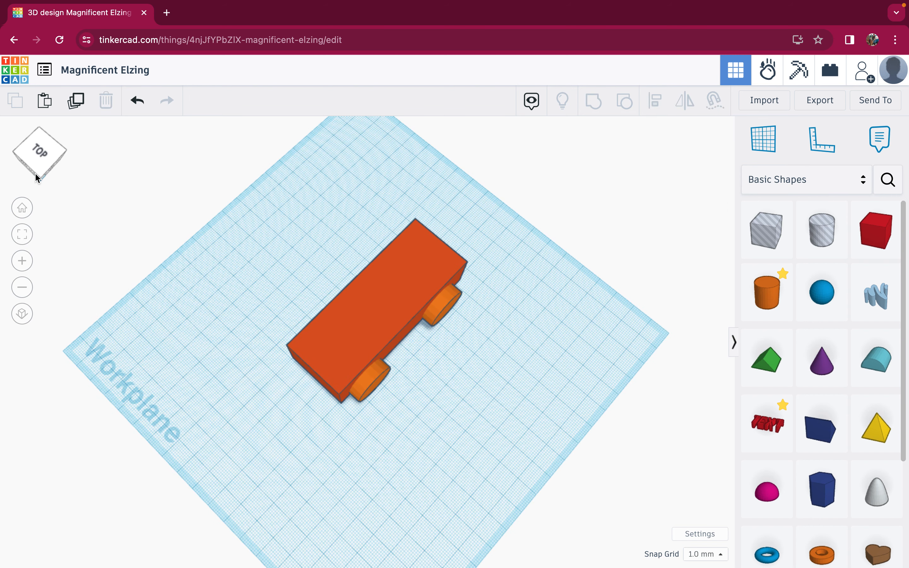
{"action": "mouse_move", "coordinate": [35, 172]}
{"action": "left_mouse_down"}
{"action": "mouse_move", "coordinate": [10, 163]}
{"action": "mouse_move", "coordinate": [58, 165]}
{"action": "mouse_move", "coordinate": [28, 166]}
{"action": "left_mouse_up"}
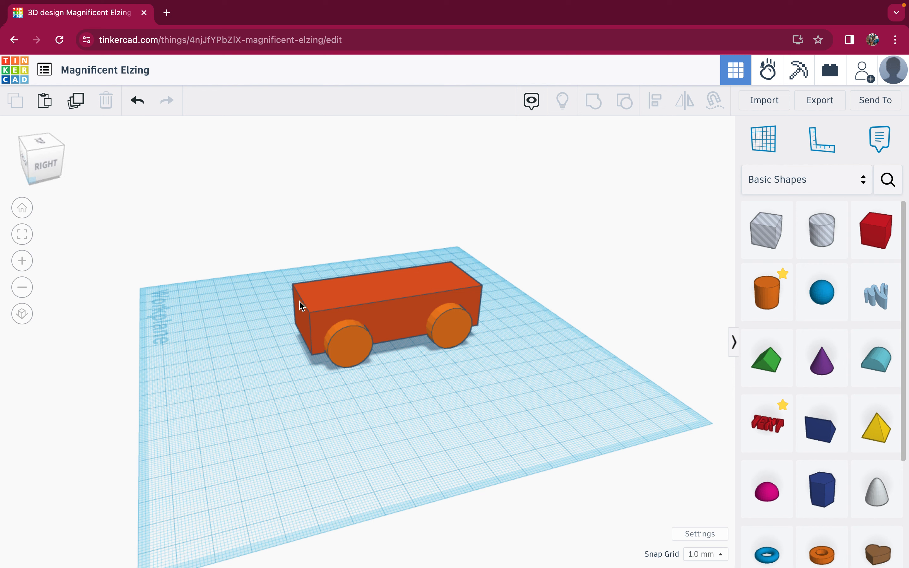
{"action": "left_click", "coordinate": [369, 302]}
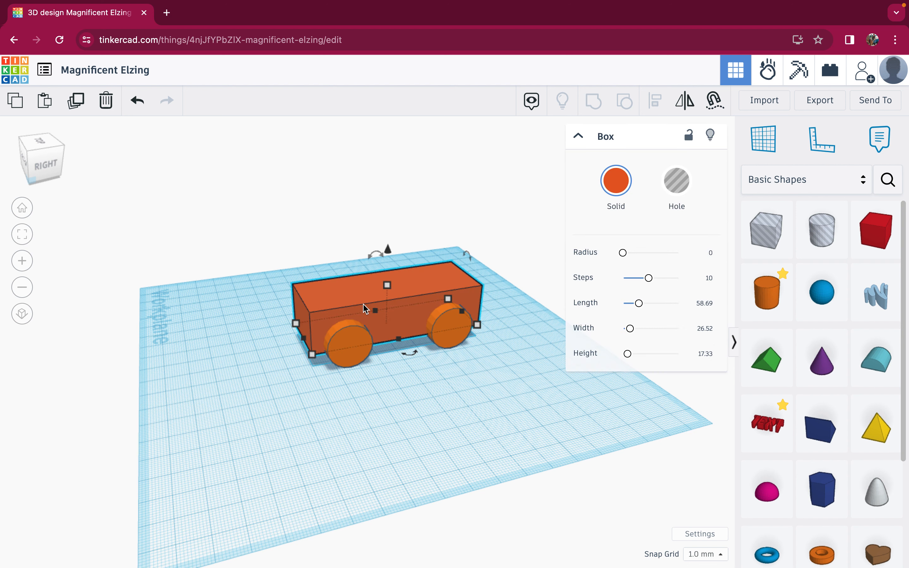
{"action": "mouse_move", "coordinate": [313, 355]}
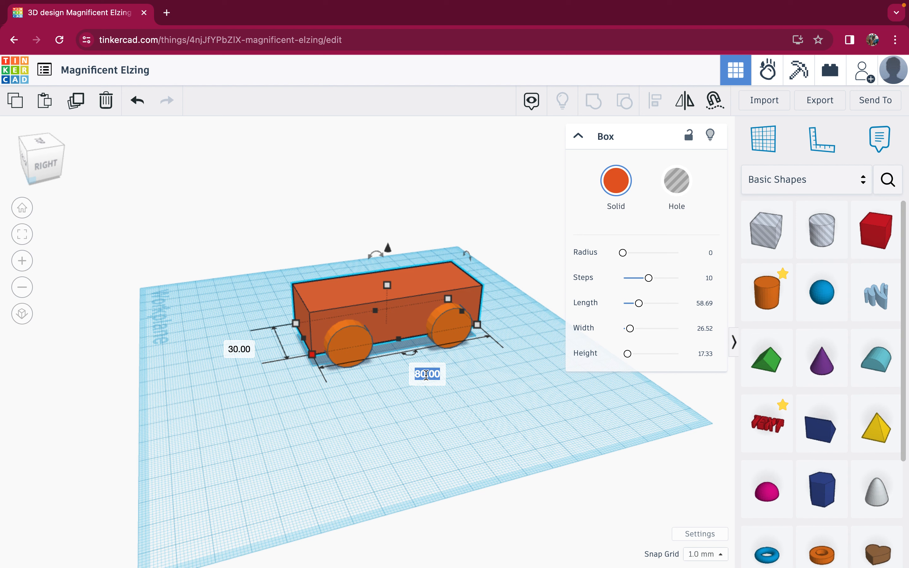
{"action": "type", "text": "100"}
{"action": "key", "text": "Return"}
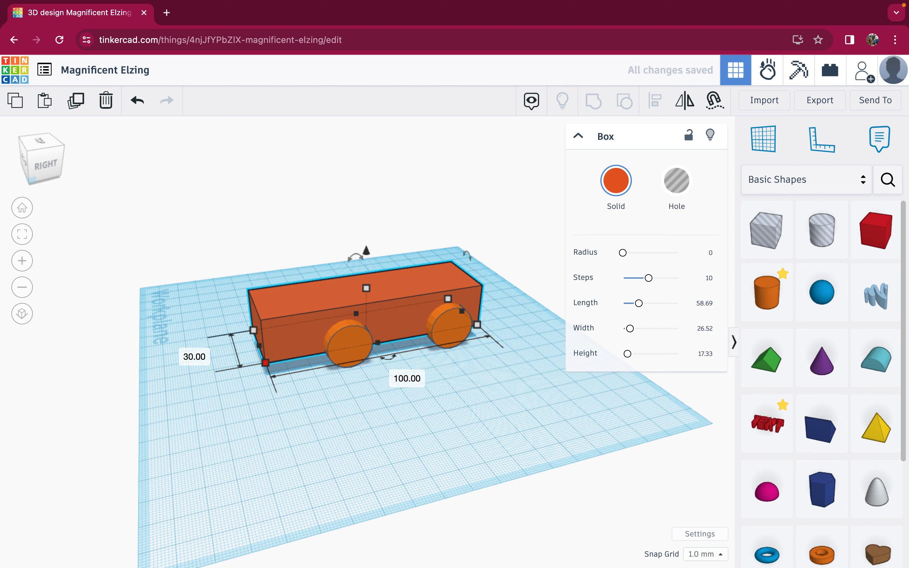
{"action": "left_click", "coordinate": [322, 416]}
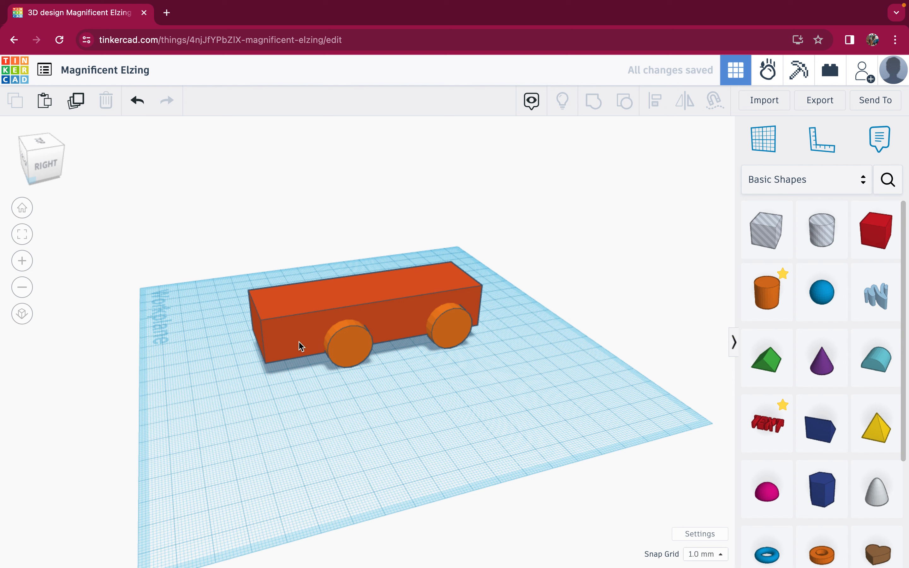
Place a wedge in front of the box and rotate it a quarter turn so its slope faces down toward the box
{"action": "left_click", "coordinate": [825, 433]}
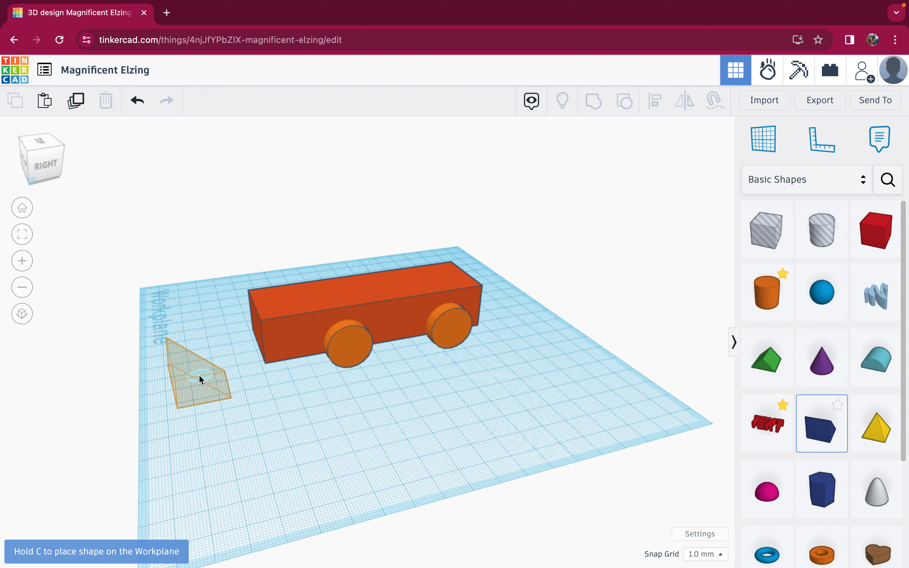
{"action": "left_click", "coordinate": [199, 375]}
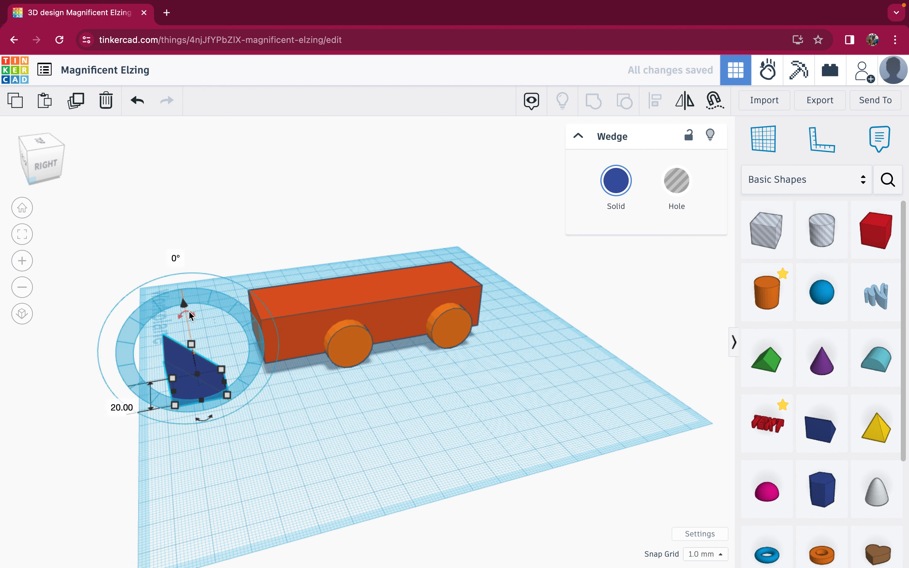
{"action": "left_click_drag", "start_coordinate": [189, 312], "coordinate": [261, 340]}
{"action": "left_click", "coordinate": [313, 413]}
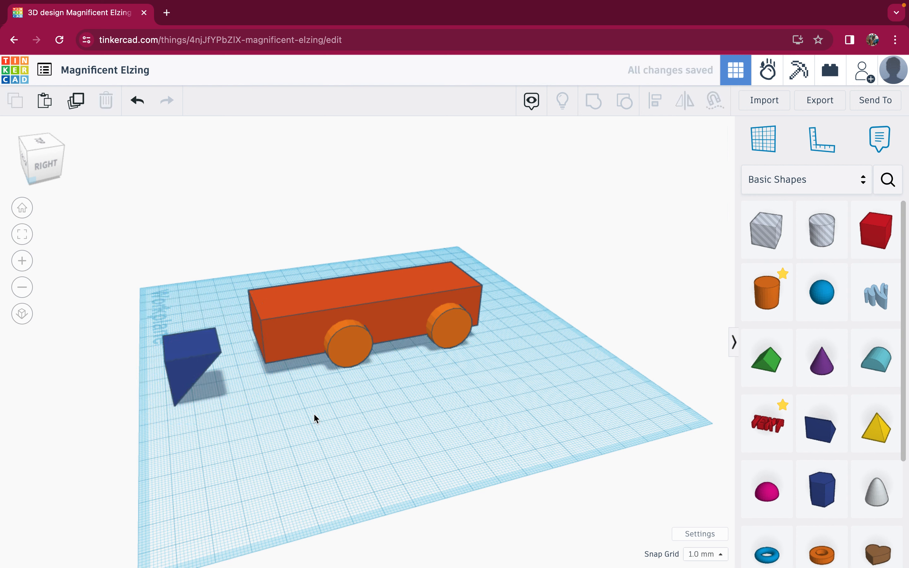
Set the wedge's width to 30 mm to match the width of the box
{"action": "left_click", "coordinate": [41, 163]}
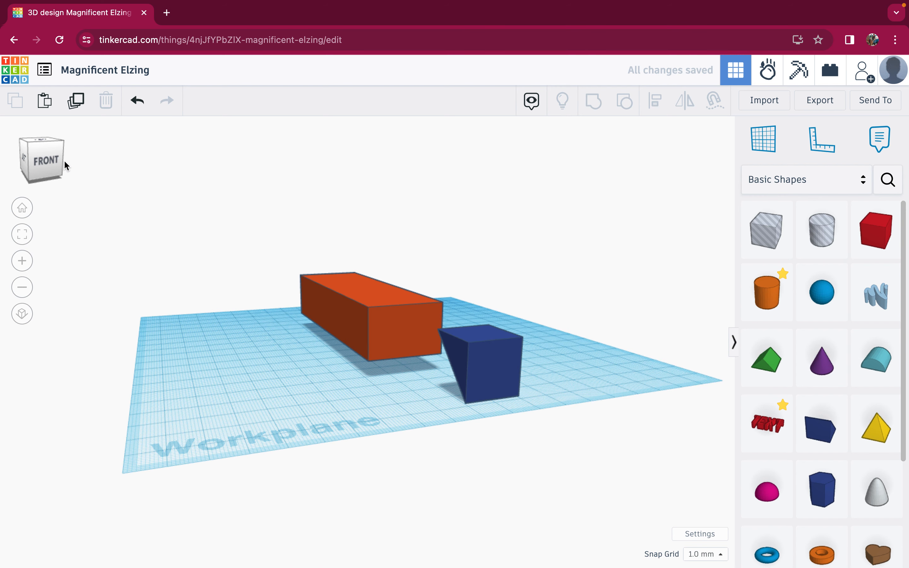
{"action": "left_click_drag", "start_coordinate": [77, 160], "coordinate": [69, 163]}
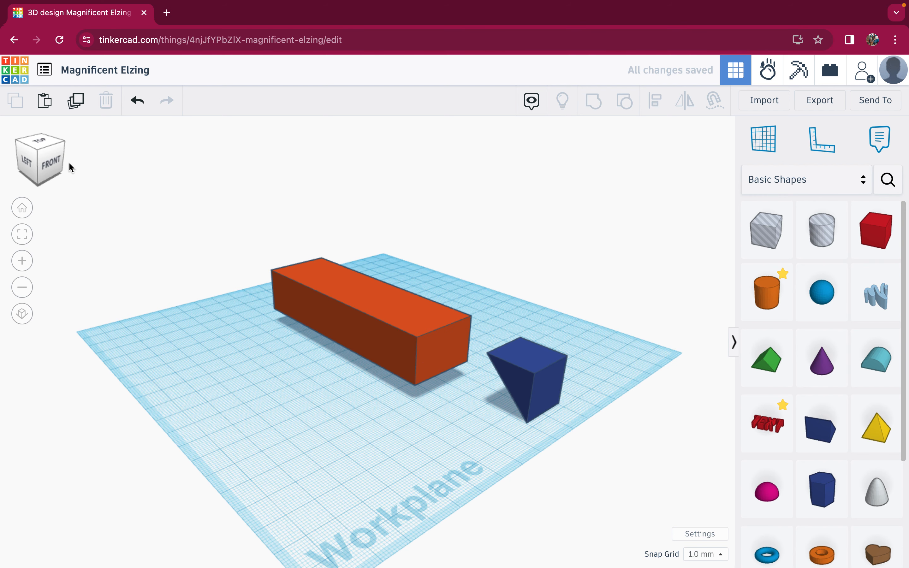
{"action": "left_click", "coordinate": [441, 355]}
{"action": "left_click", "coordinate": [417, 386]}
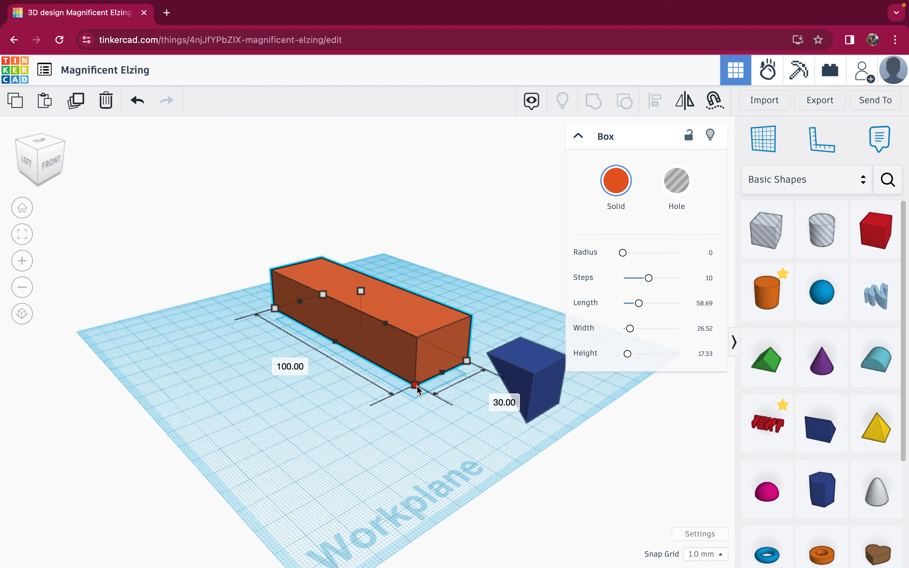
{"action": "left_click", "coordinate": [533, 395]}
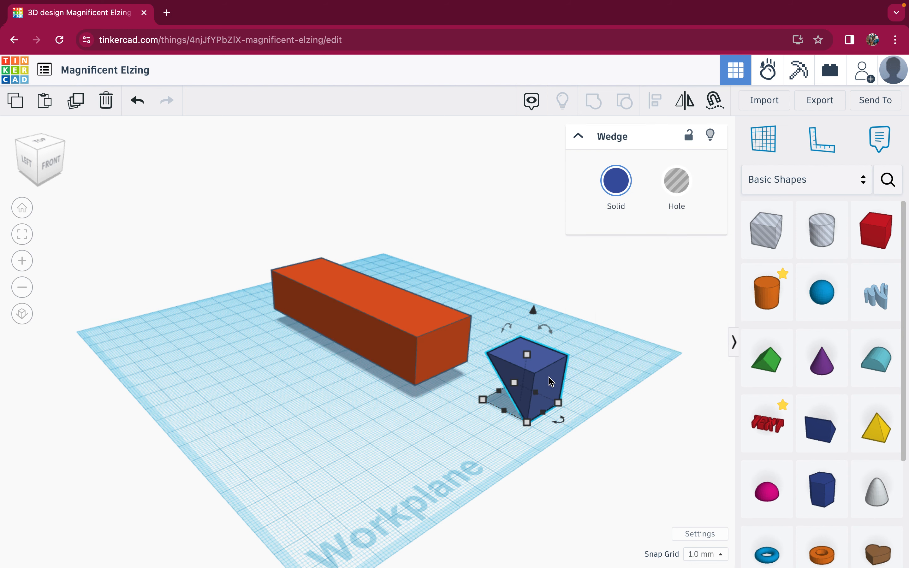
{"action": "left_click", "coordinate": [600, 443]}
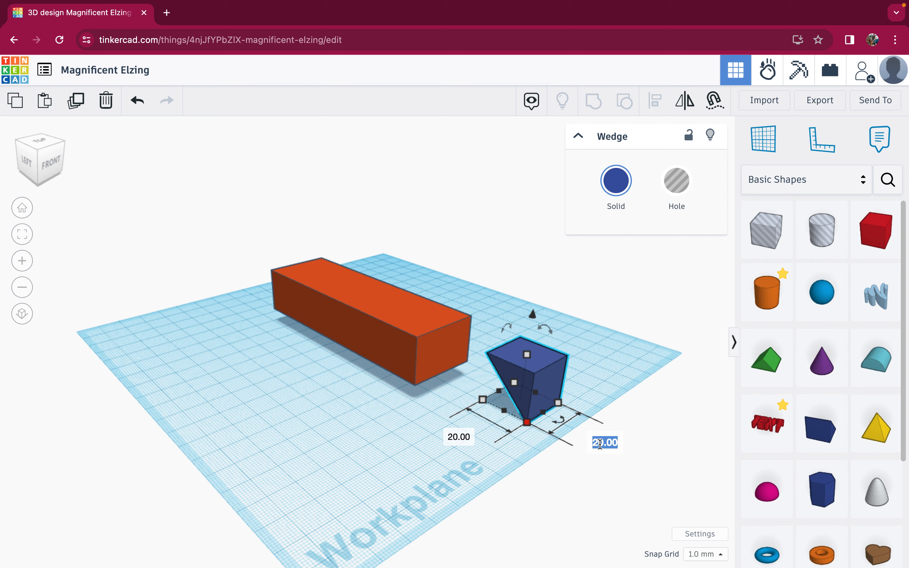
{"action": "type", "text": "30"}
{"action": "key", "text": "Return"}
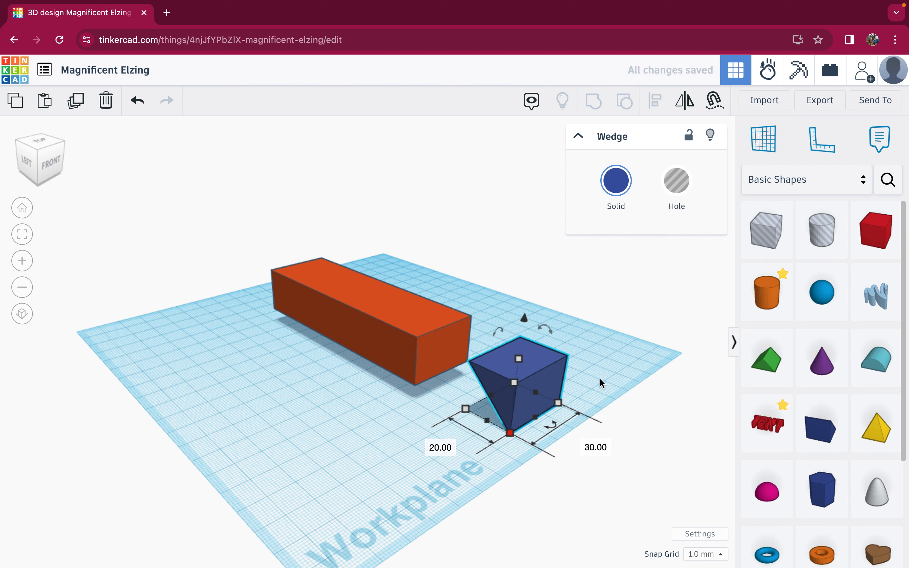
Compare the heights of the box and the wedge
{"action": "left_click", "coordinate": [434, 342]}
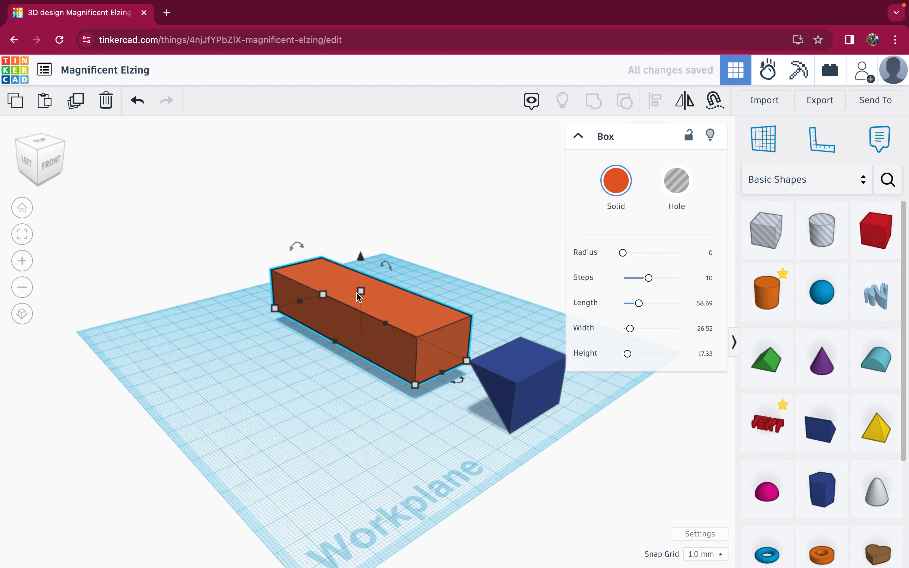
{"action": "mouse_move", "coordinate": [360, 291]}
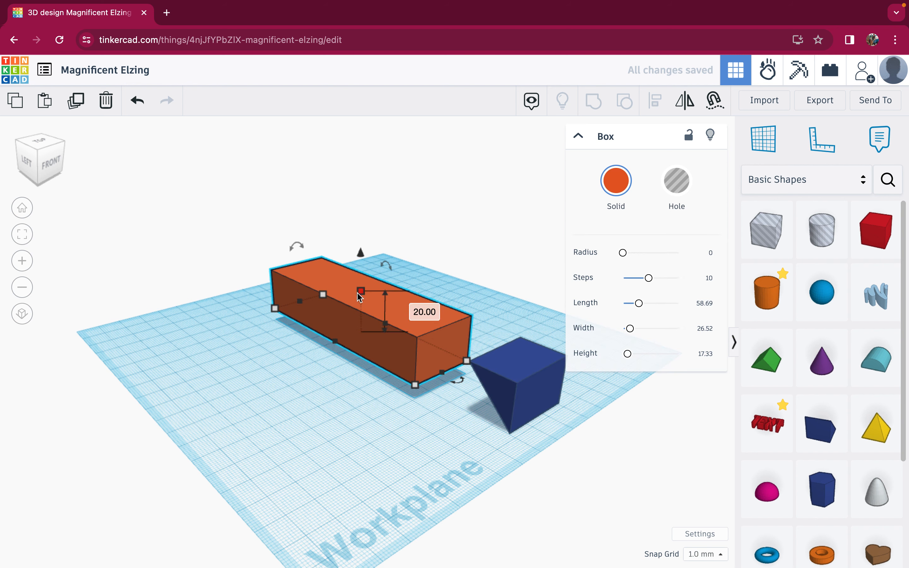
{"action": "left_click", "coordinate": [517, 365]}
{"action": "mouse_move", "coordinate": [520, 363]}
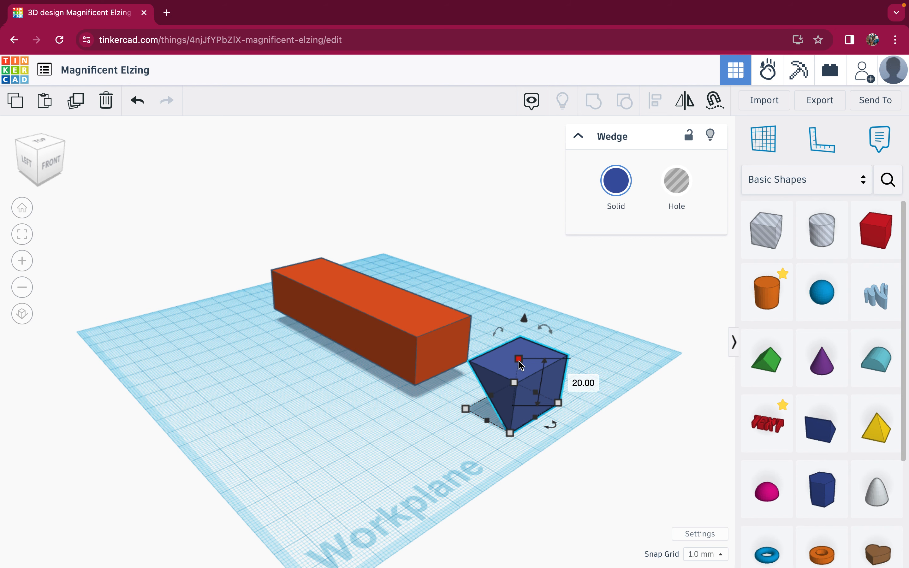
Move the wedge 38 mm back and 15 mm sideways so it overlaps the front end of the box
{"action": "left_click_drag", "start_coordinate": [50, 167], "coordinate": [57, 169]}
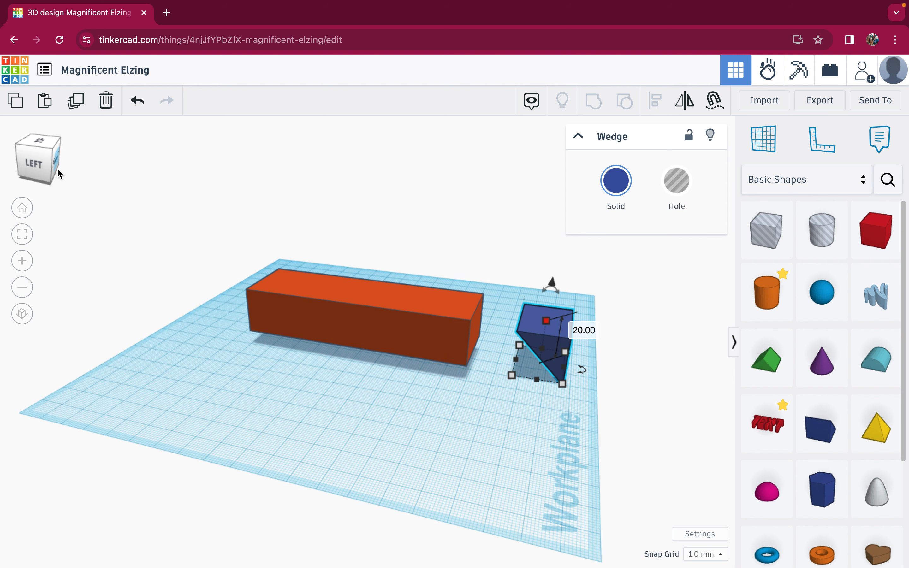
{"action": "left_click", "coordinate": [492, 415]}
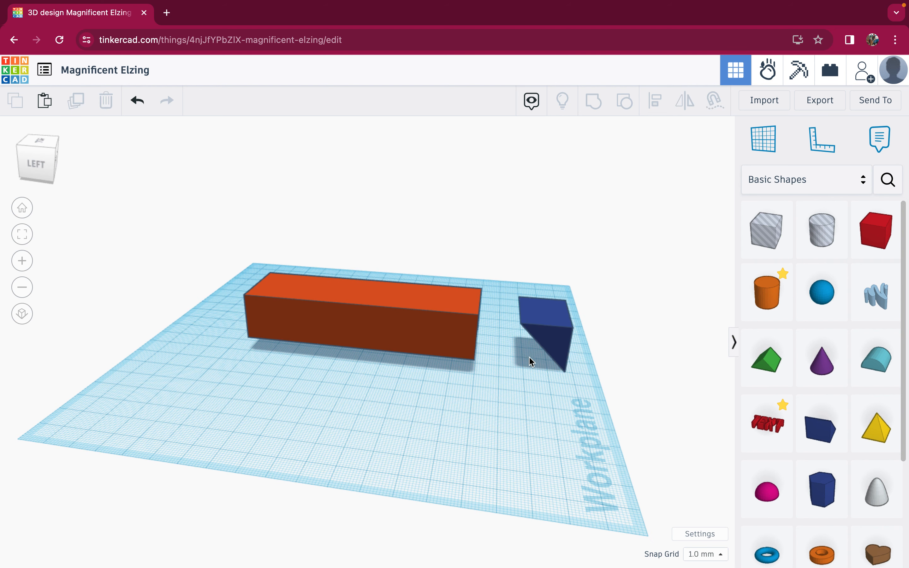
{"action": "left_click_drag", "start_coordinate": [552, 341], "coordinate": [462, 328]}
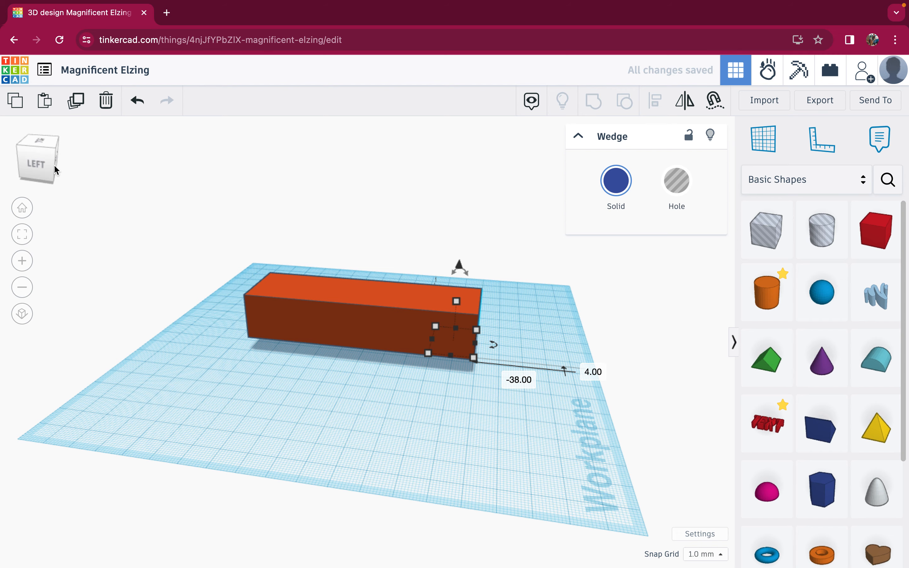
{"action": "left_click_drag", "start_coordinate": [54, 166], "coordinate": [28, 163]}
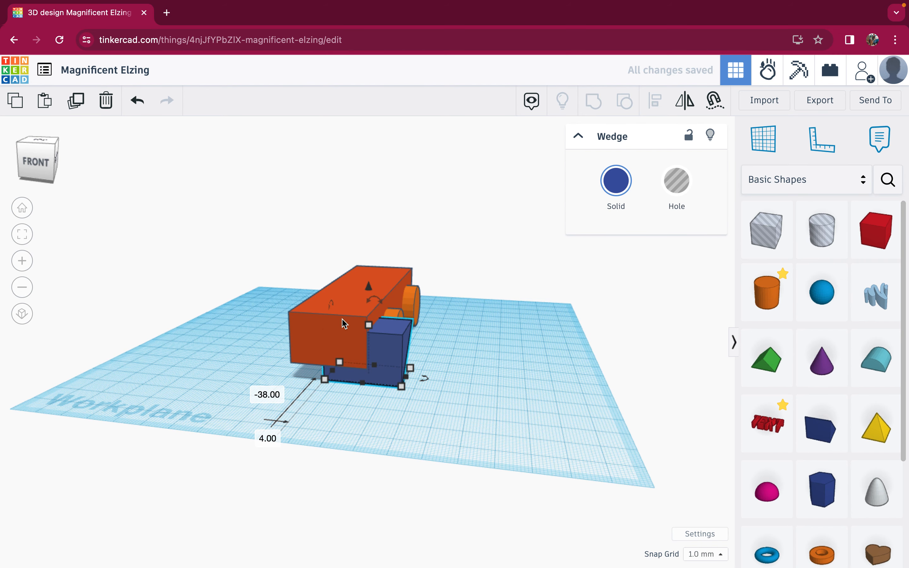
{"action": "left_click_drag", "start_coordinate": [389, 351], "coordinate": [350, 341]}
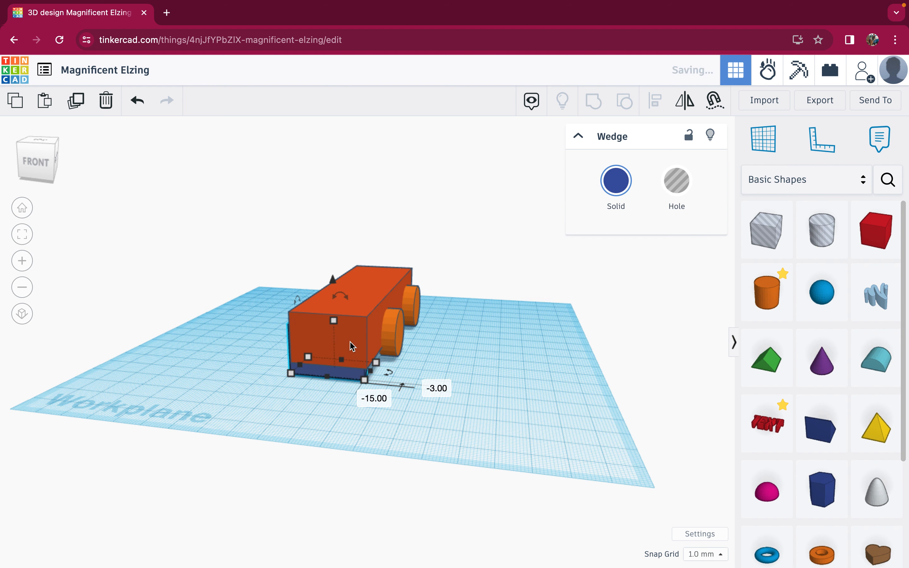
Nudge the wedge forward toward the box's front face and raise it 4 mm off the workplane
{"action": "left_click_drag", "start_coordinate": [30, 162], "coordinate": [50, 166]}
{"action": "left_click", "coordinate": [50, 166]}
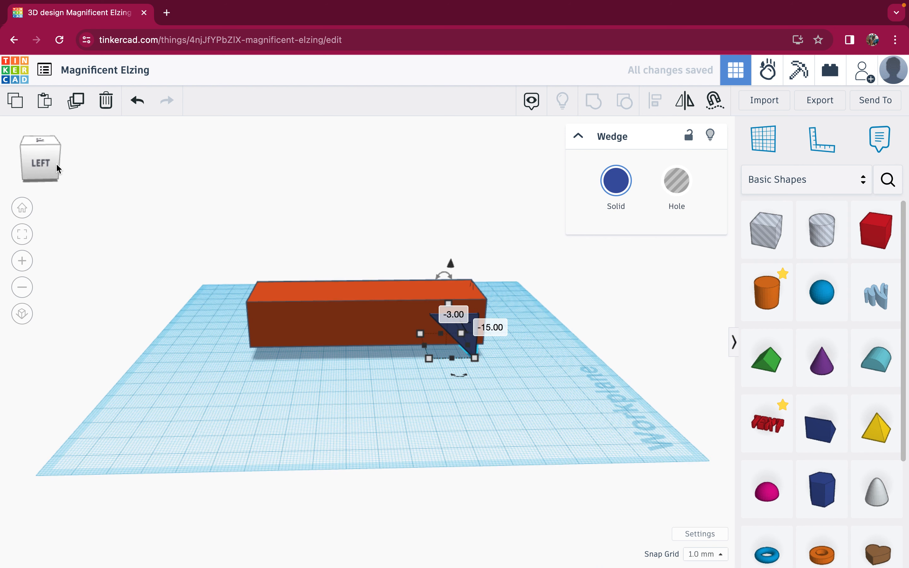
{"action": "left_click", "coordinate": [484, 358]}
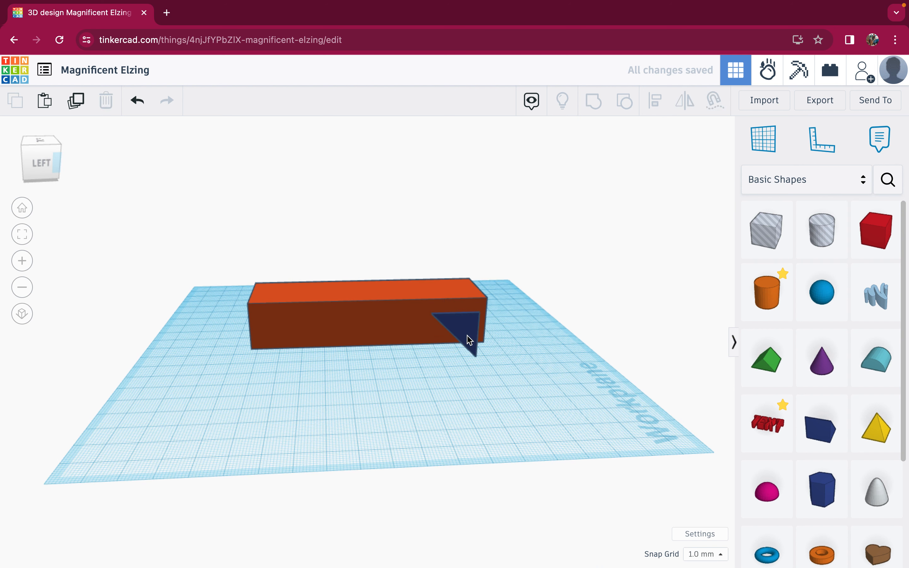
{"action": "left_click_drag", "start_coordinate": [470, 334], "coordinate": [474, 334]}
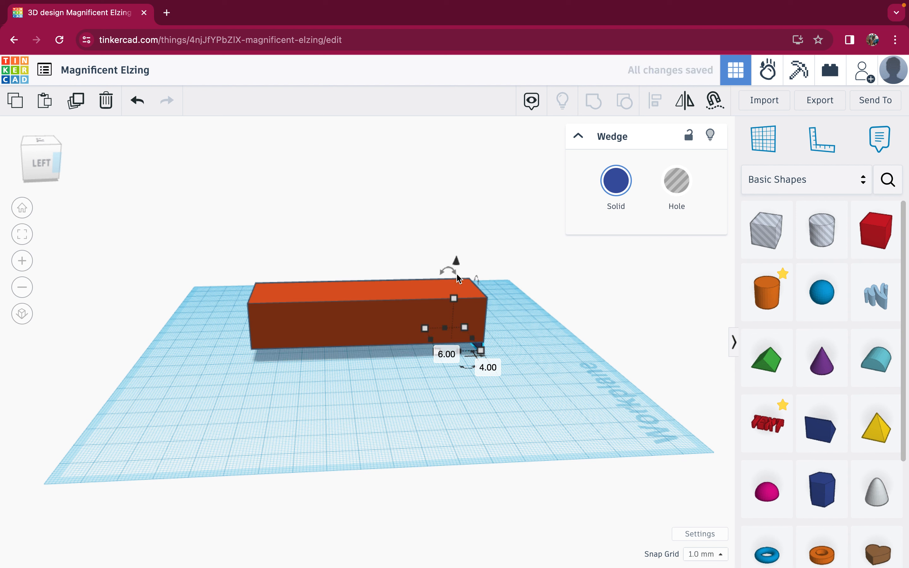
{"action": "left_click_drag", "start_coordinate": [456, 262], "coordinate": [456, 256]}
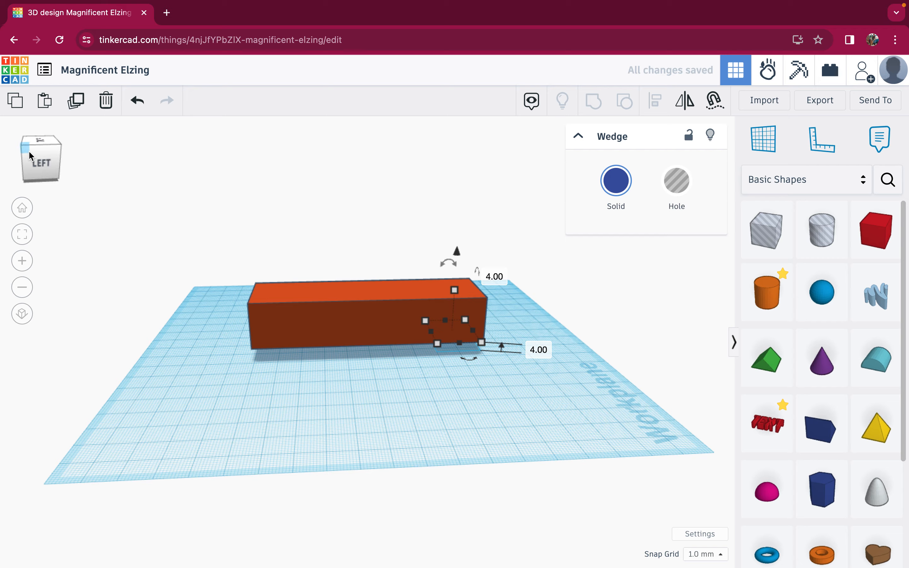
Move the wedge 4 mm sideways in line with the box and raise it another 2 mm, to 6 mm above the workplane
{"action": "left_click_drag", "start_coordinate": [28, 150], "coordinate": [3, 153]}
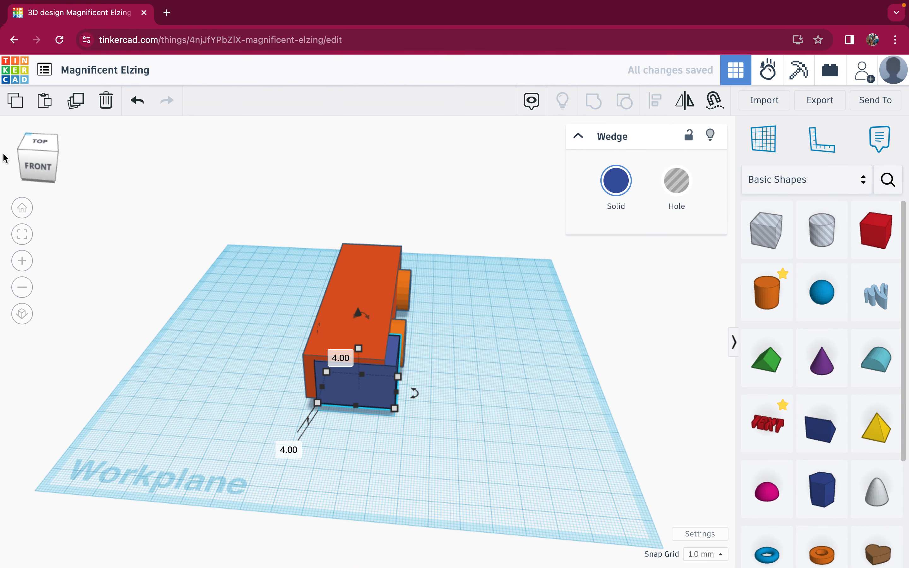
{"action": "left_click", "coordinate": [452, 428]}
{"action": "left_click_drag", "start_coordinate": [365, 383], "coordinate": [356, 382]}
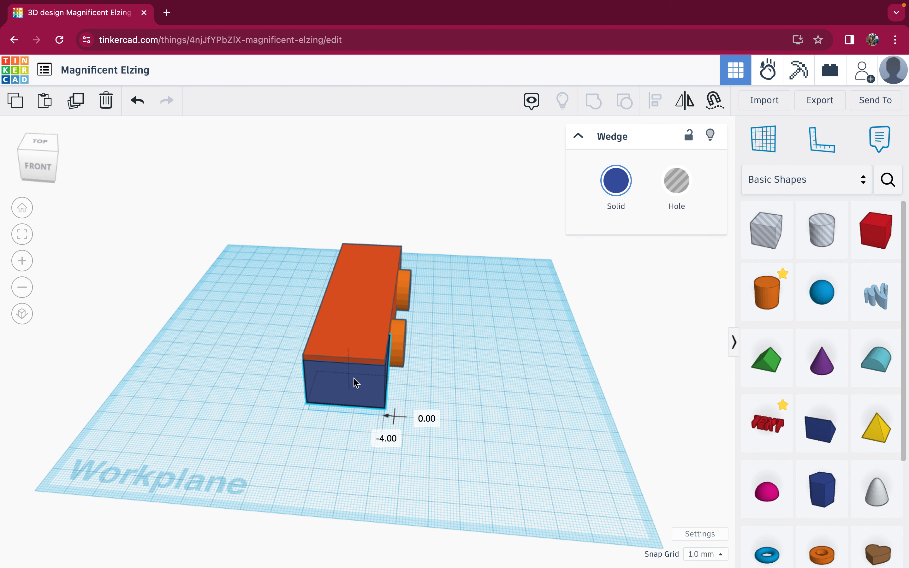
{"action": "left_click", "coordinate": [46, 160]}
{"action": "left_click_drag", "start_coordinate": [47, 152], "coordinate": [64, 154]}
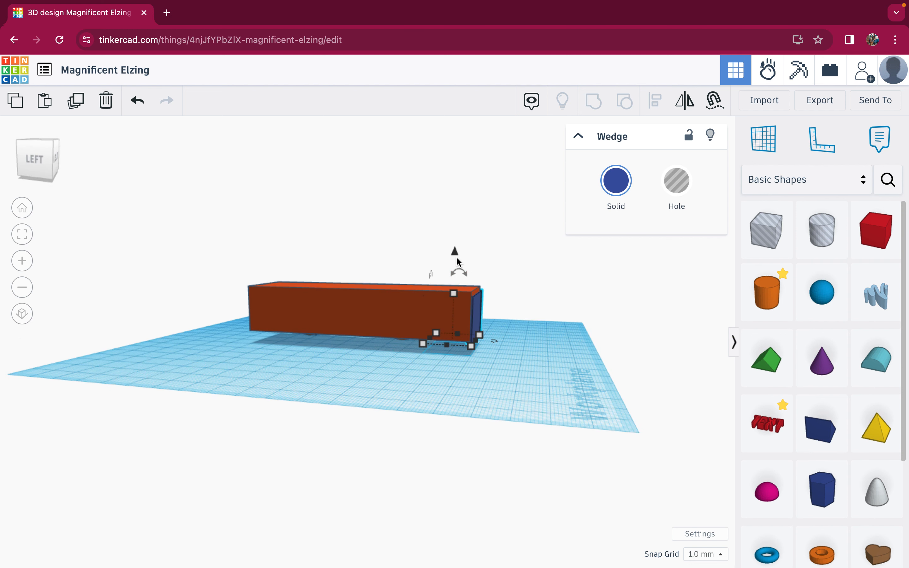
{"action": "left_click_drag", "start_coordinate": [455, 251], "coordinate": [455, 246]}
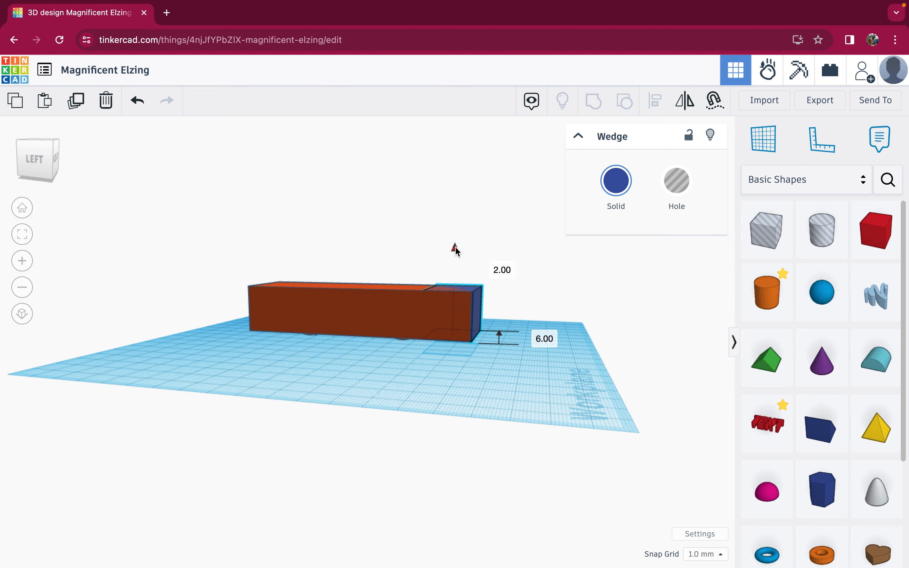
Nudge the wedge slightly sideways so it sticks out past the box's wheel-less side
{"action": "left_click_drag", "start_coordinate": [54, 161], "coordinate": [32, 163]}
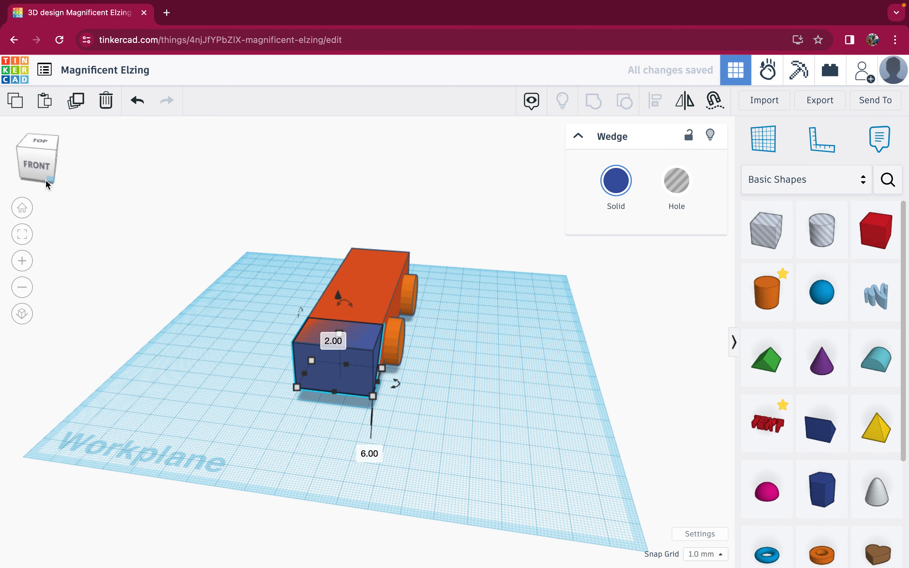
{"action": "left_click", "coordinate": [42, 171]}
{"action": "left_click_drag", "start_coordinate": [42, 168], "coordinate": [64, 166]}
{"action": "left_click", "coordinate": [562, 355]}
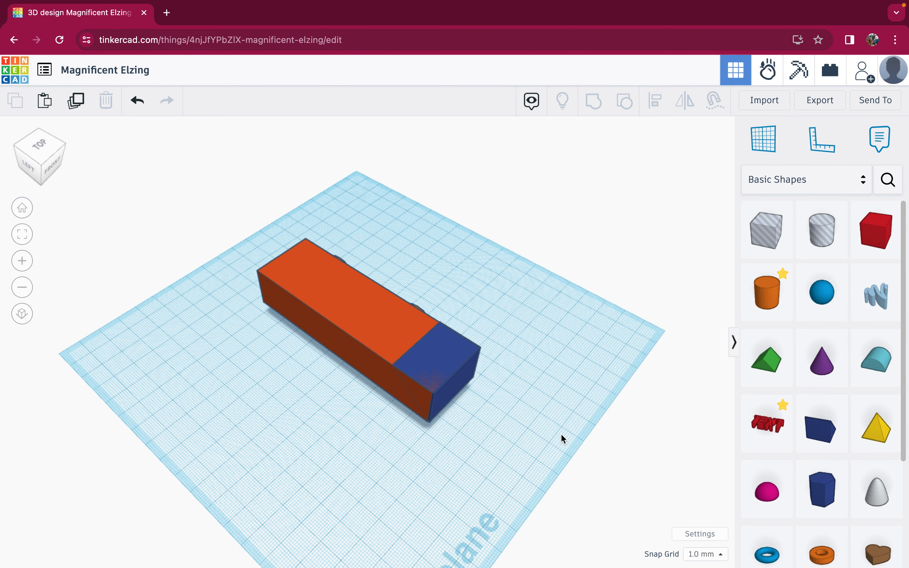
{"action": "left_click", "coordinate": [462, 380]}
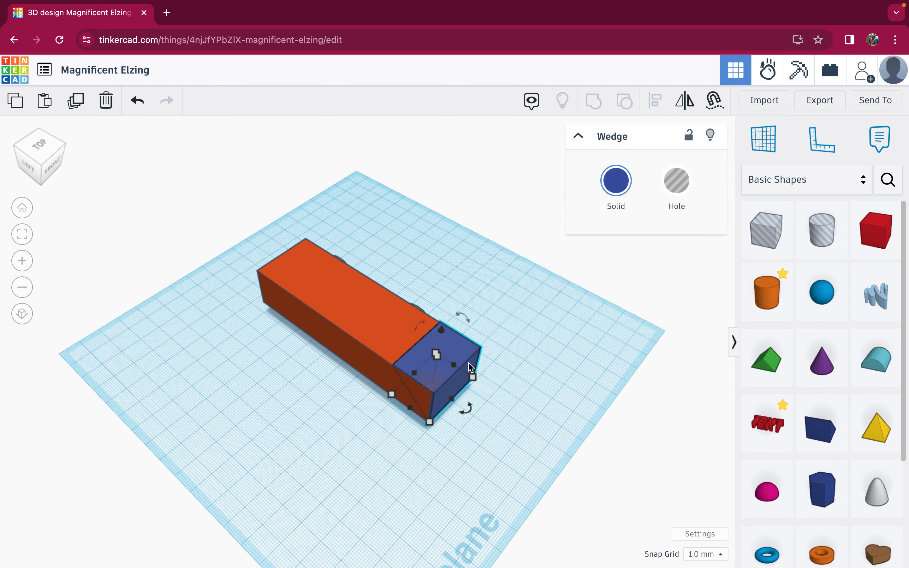
{"action": "left_click_drag", "start_coordinate": [468, 362], "coordinate": [468, 364]}
{"action": "left_click", "coordinate": [163, 174]}
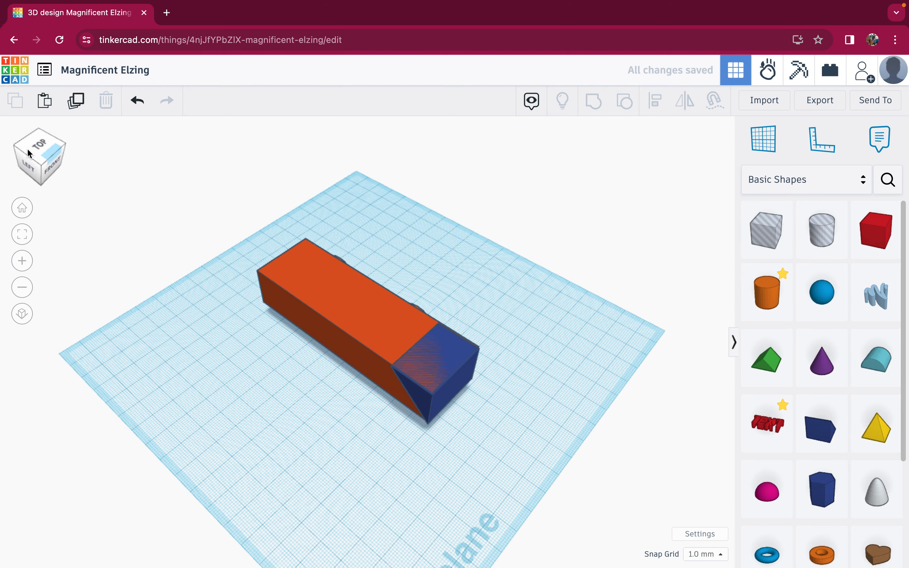
Shift the wedge slightly toward the wheel side so it covers that side edge of the box
{"action": "mouse_move", "coordinate": [37, 151]}
{"action": "left_mouse_down"}
{"action": "mouse_move", "coordinate": [4, 146]}
{"action": "mouse_move", "coordinate": [21, 152]}
{"action": "left_mouse_up"}
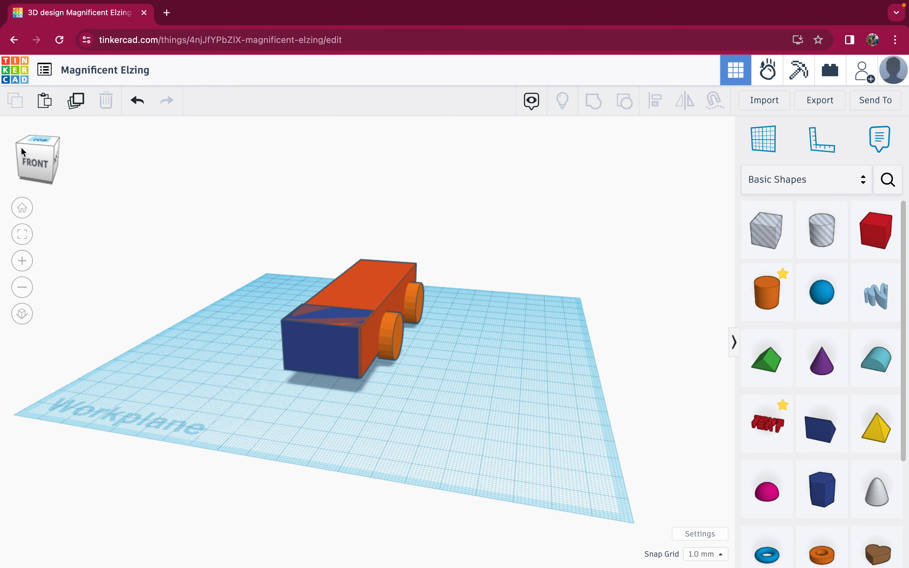
{"action": "left_click", "coordinate": [22, 262]}
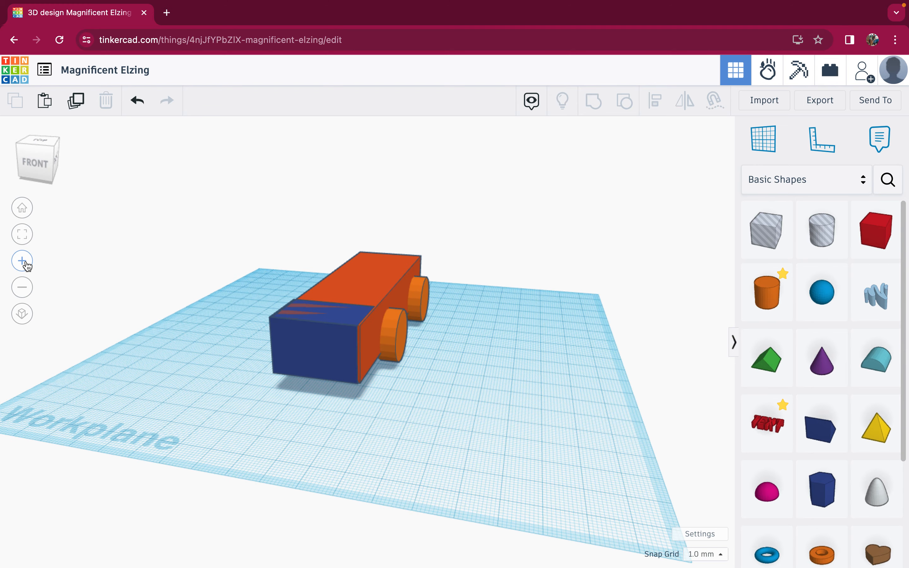
{"action": "left_click", "coordinate": [24, 263]}
{"action": "left_click", "coordinate": [24, 263]}
{"action": "left_click", "coordinate": [25, 263]}
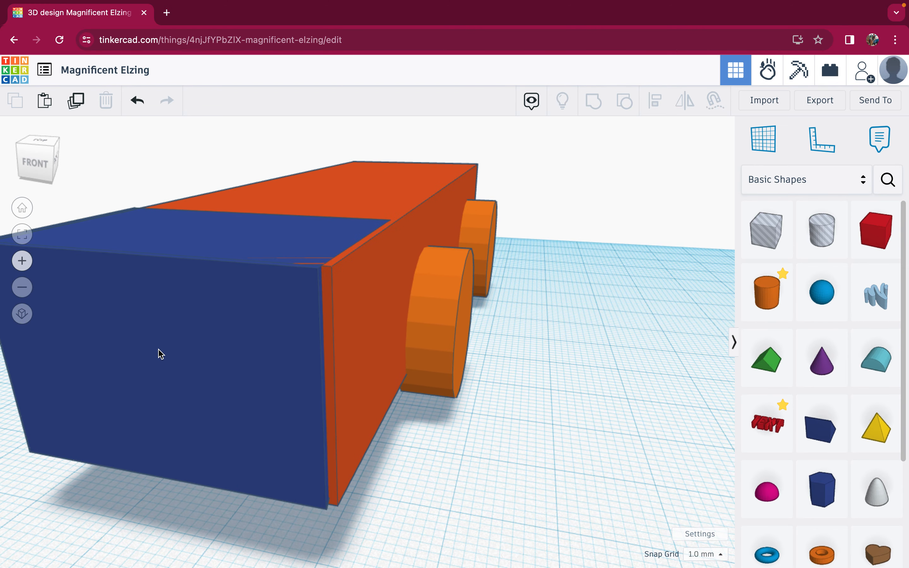
{"action": "left_click", "coordinate": [226, 365]}
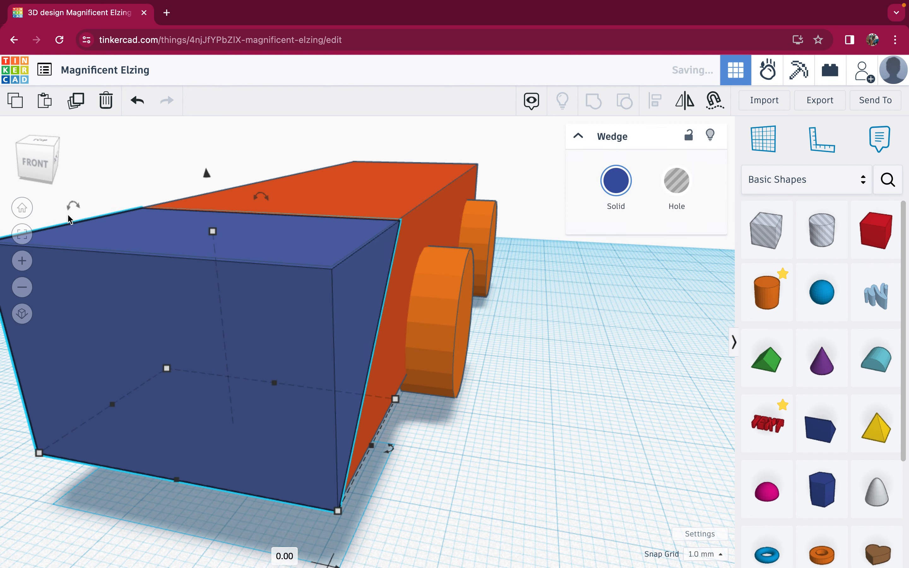
Widen the wedge to 32 mm so it extends beyond both sides of the box
{"action": "left_click_drag", "start_coordinate": [44, 172], "coordinate": [55, 172]}
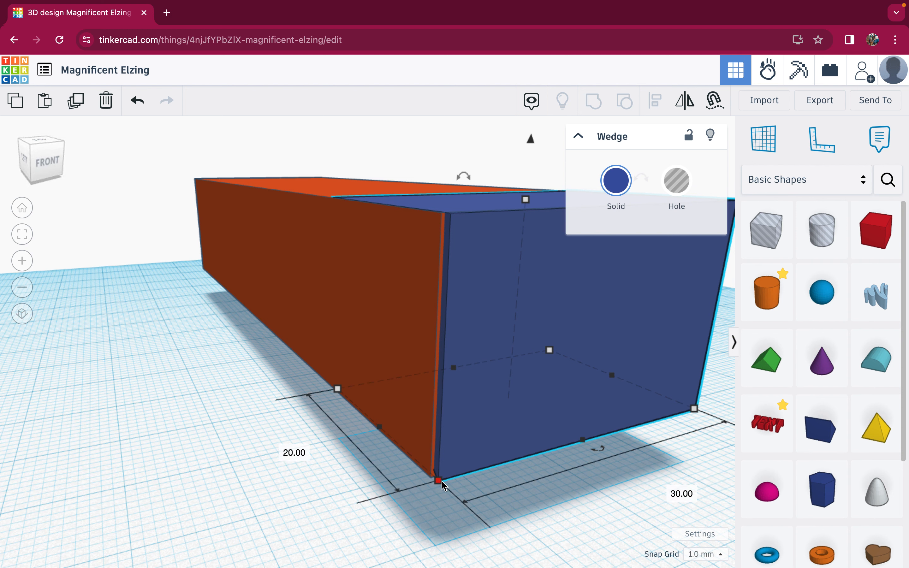
{"action": "left_click", "coordinate": [671, 490]}
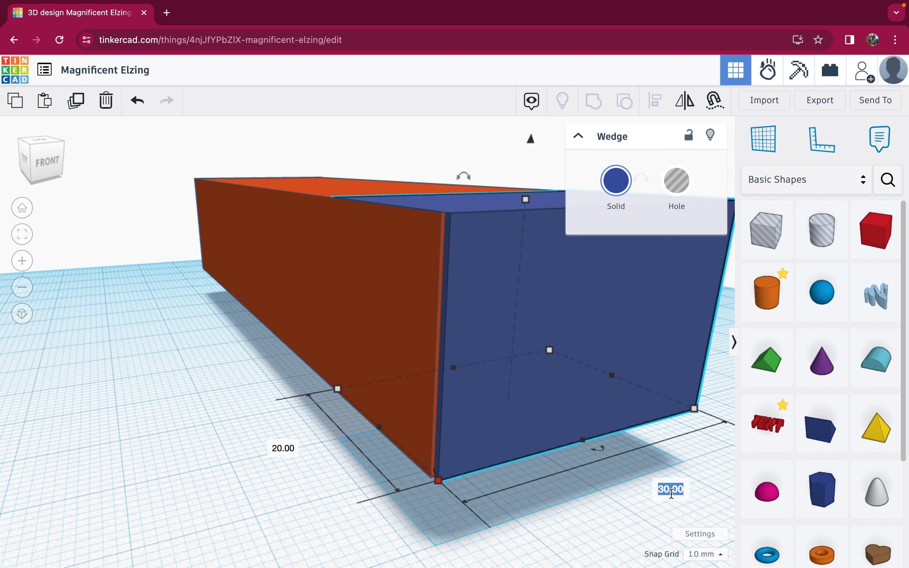
{"action": "type", "text": "32"}
{"action": "key", "text": "Return"}
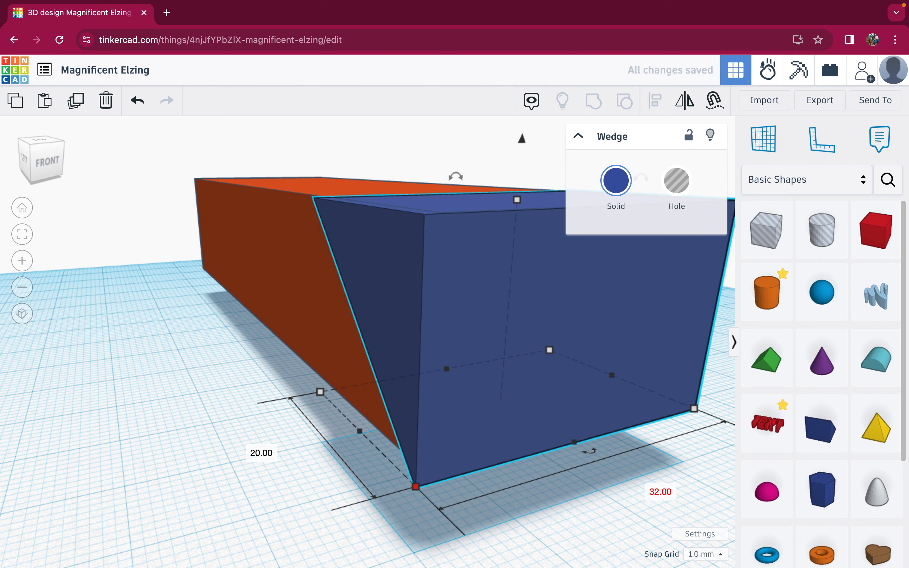
Turn the wedge into a hole and group it with the box to cut a sloped front end
{"action": "mouse_move", "coordinate": [51, 160]}
{"action": "left_mouse_down"}
{"action": "mouse_move", "coordinate": [30, 162]}
{"action": "mouse_move", "coordinate": [55, 158]}
{"action": "mouse_move", "coordinate": [46, 163]}
{"action": "left_mouse_up"}
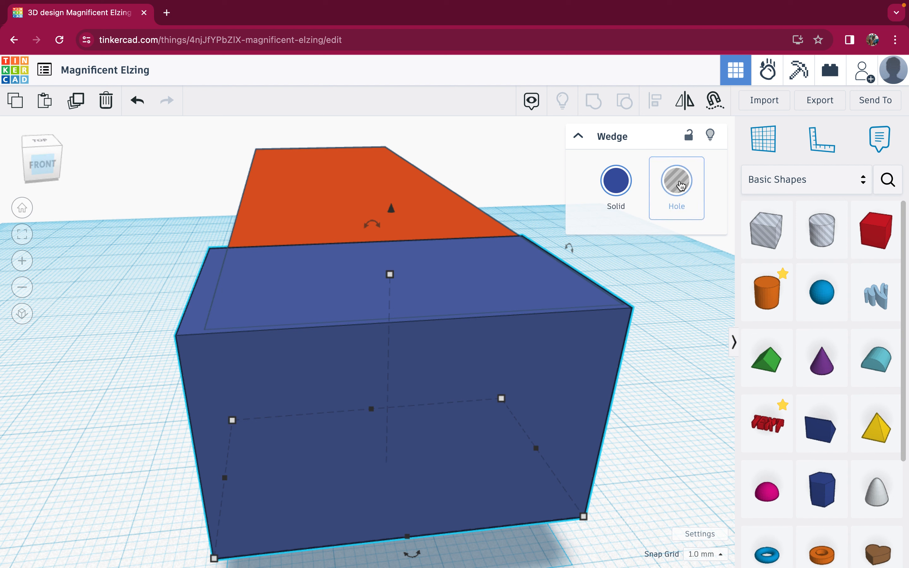
{"action": "left_click", "coordinate": [681, 185]}
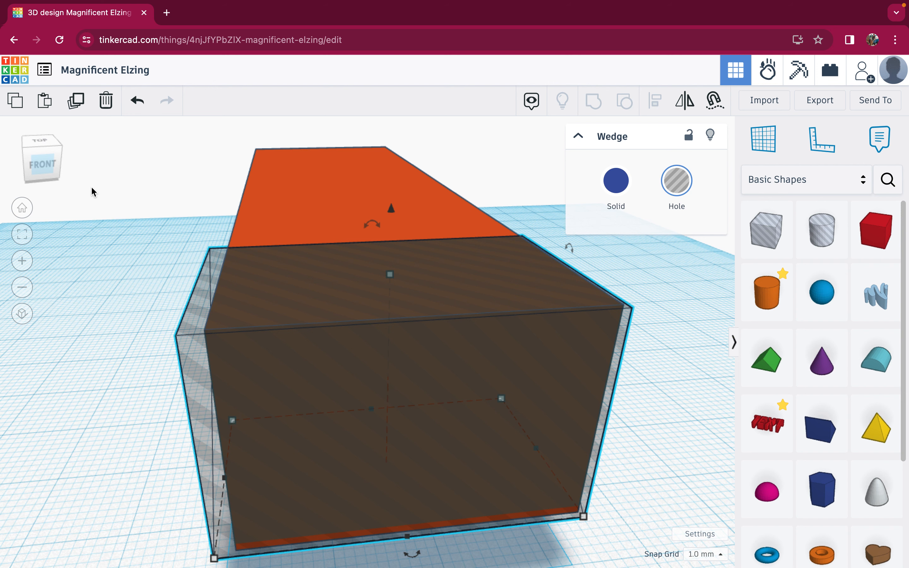
{"action": "left_click_drag", "start_coordinate": [37, 165], "coordinate": [42, 163]}
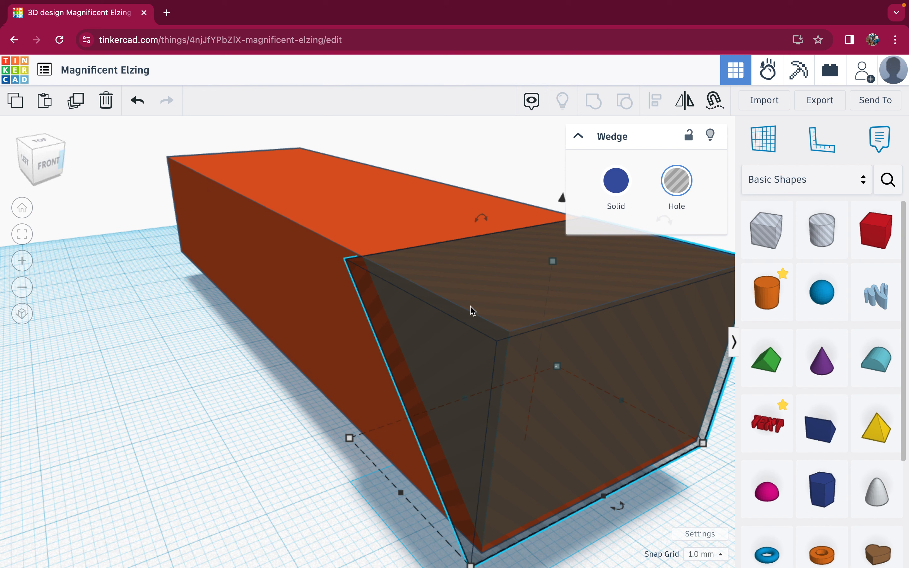
{"action": "left_click", "coordinate": [300, 201], "text": "shift"}
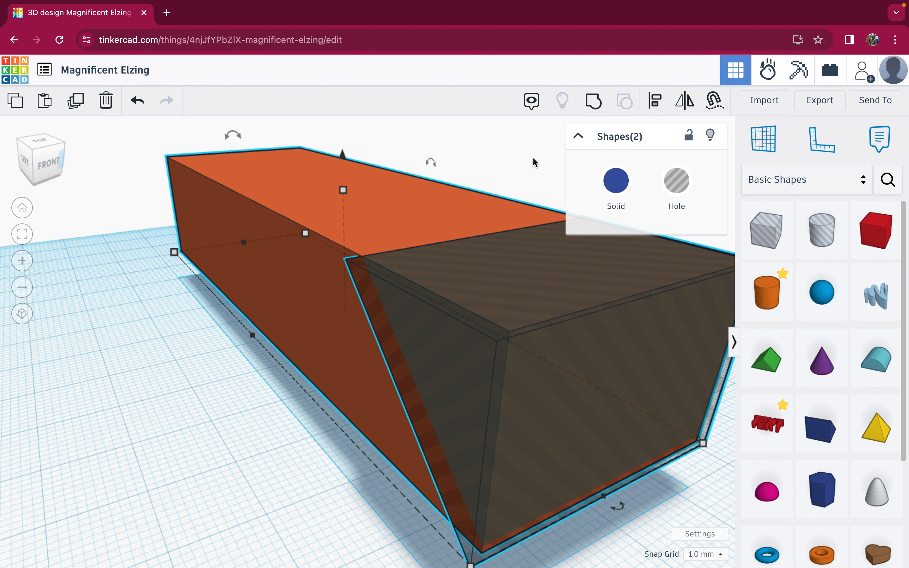
{"action": "left_click", "coordinate": [593, 103]}
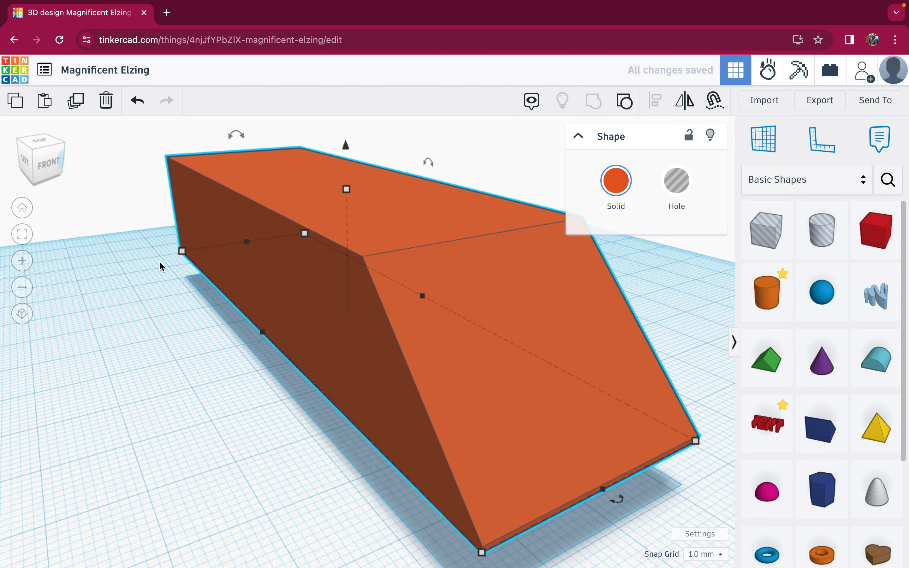
Examine the whole vehicle with its sloped front from the wheel side
{"action": "left_click", "coordinate": [140, 299]}
{"action": "left_click_drag", "start_coordinate": [31, 165], "coordinate": [12, 165]}
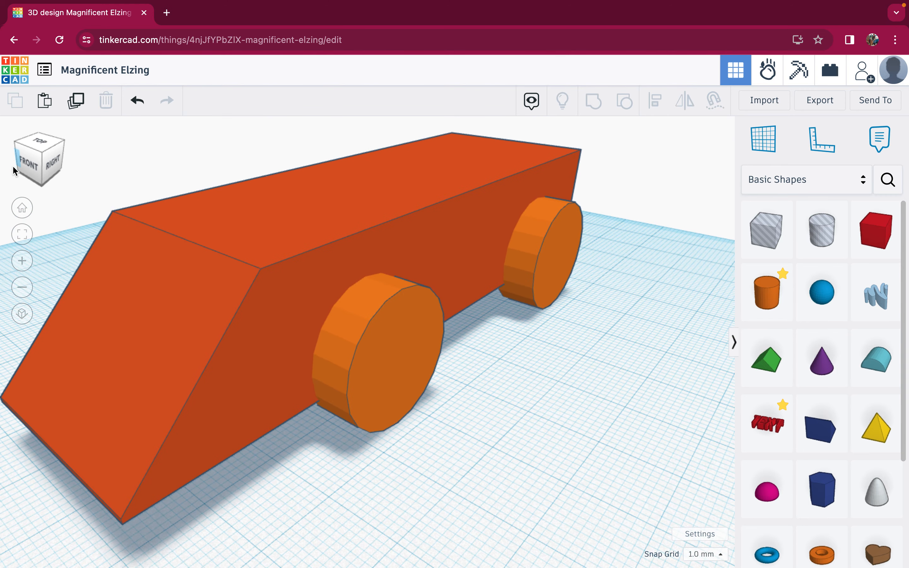
{"action": "left_click", "coordinate": [22, 287]}
{"action": "left_click", "coordinate": [26, 292]}
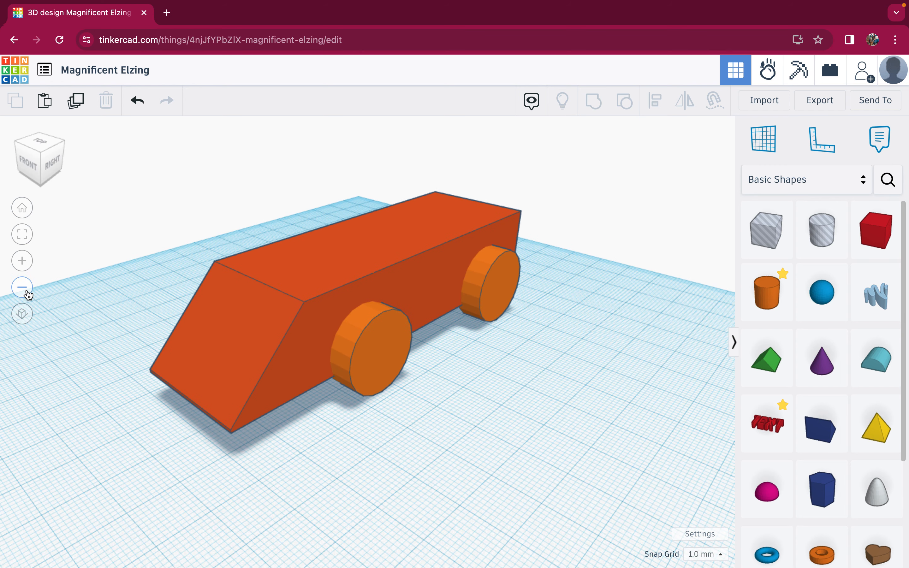
{"action": "left_click", "coordinate": [27, 292]}
{"action": "left_click", "coordinate": [26, 291]}
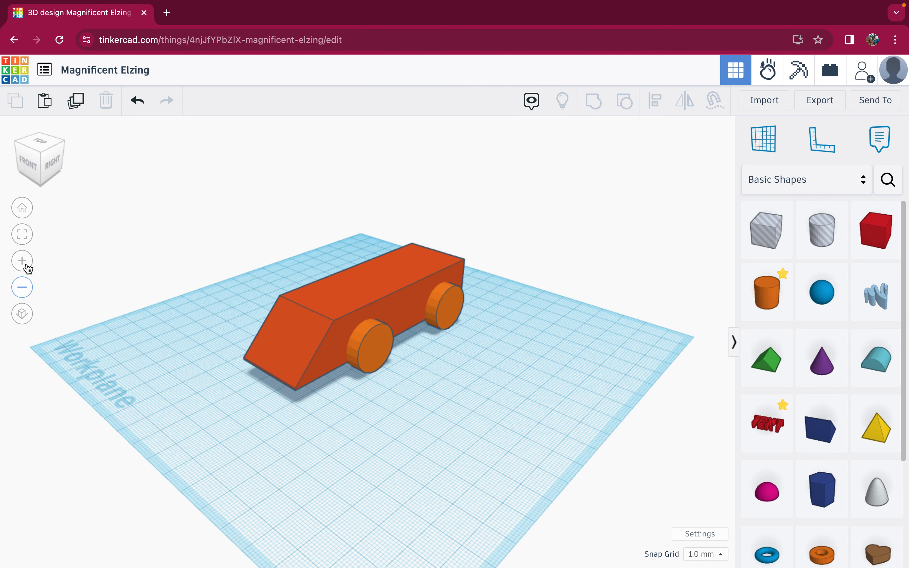
Place a cylinder on the rear end of the vehicle's roof, near the wheel side
{"action": "left_click", "coordinate": [24, 264]}
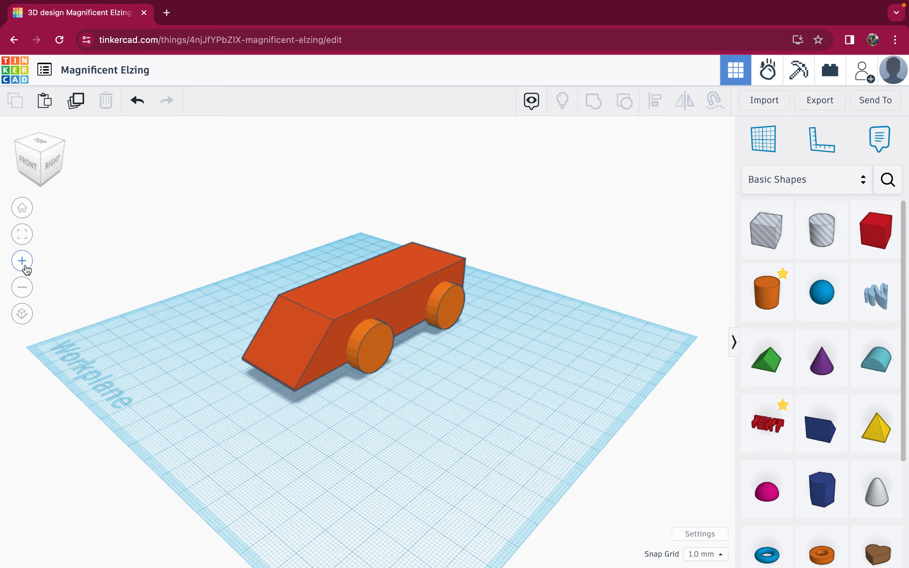
{"action": "mouse_move", "coordinate": [49, 164]}
{"action": "left_mouse_down"}
{"action": "mouse_move", "coordinate": [22, 153]}
{"action": "mouse_move", "coordinate": [33, 167]}
{"action": "left_mouse_up"}
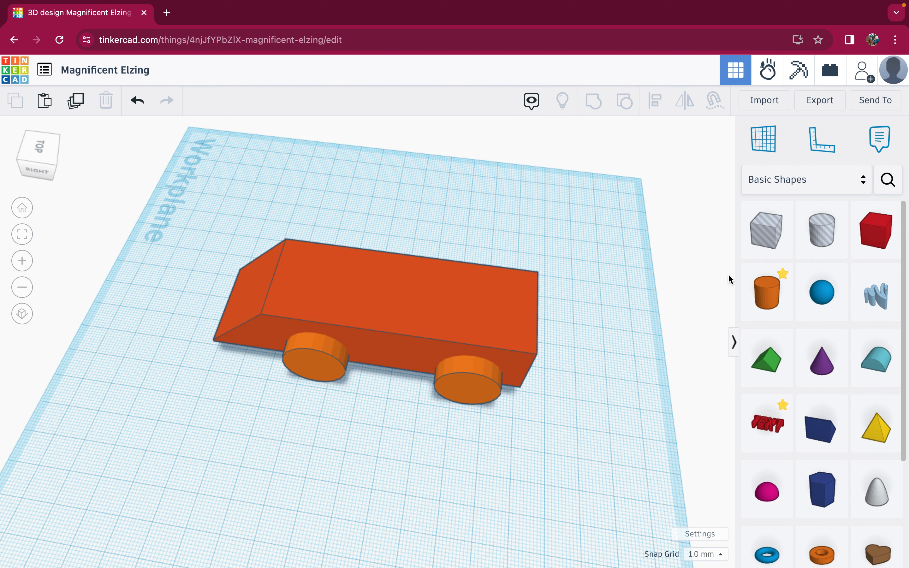
{"action": "left_click", "coordinate": [767, 293]}
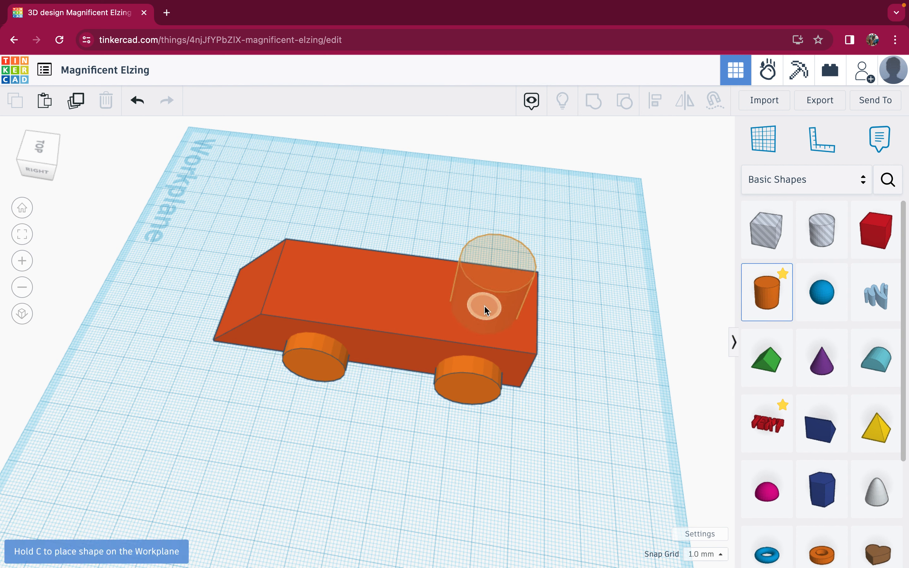
{"action": "left_click", "coordinate": [484, 303]}
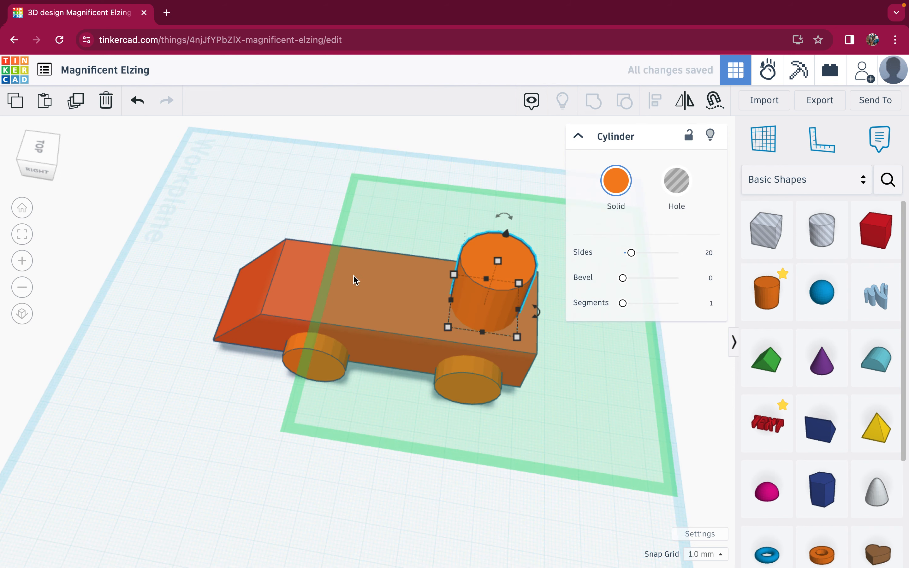
Lower the height of the roof cylinder to about 5 mm to make a flat disc
{"action": "left_click", "coordinate": [302, 191]}
{"action": "left_click", "coordinate": [529, 288]}
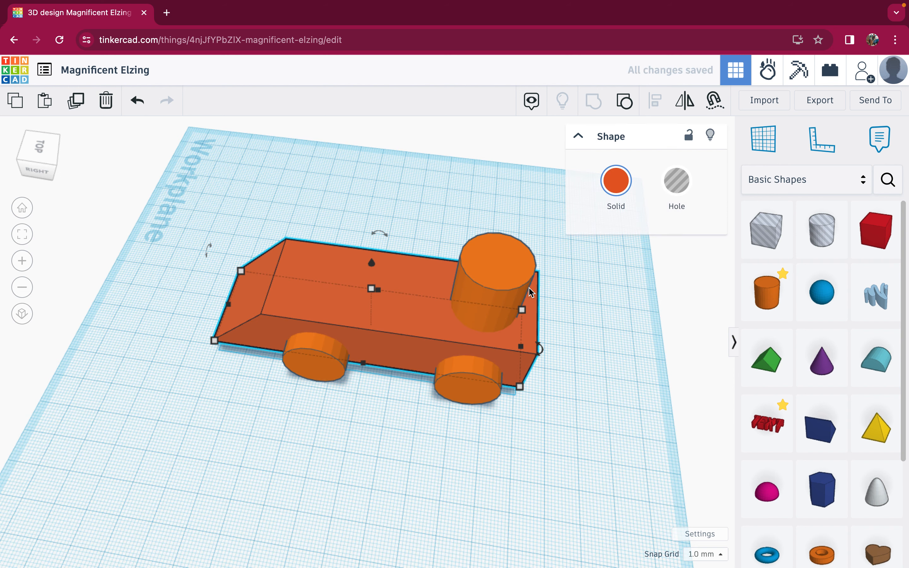
{"action": "left_click", "coordinate": [507, 252]}
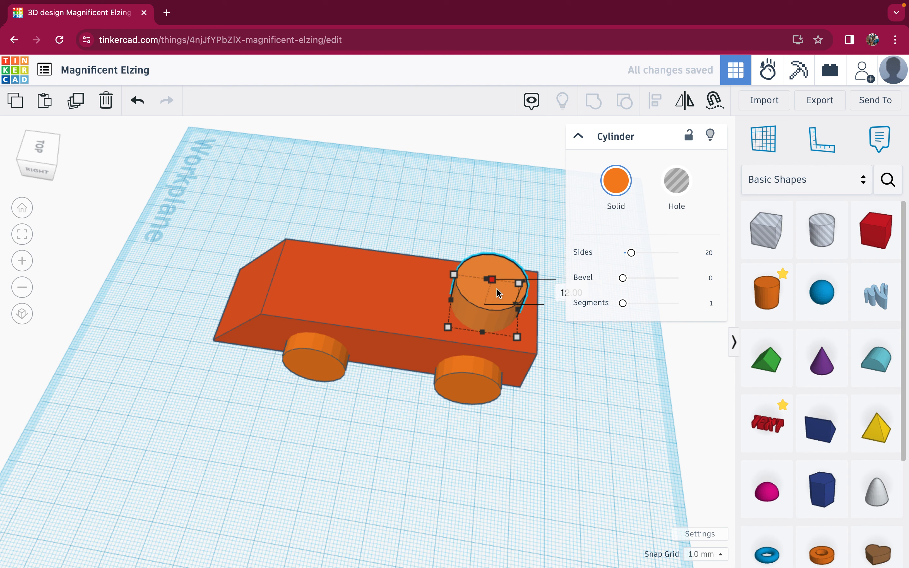
{"action": "left_click_drag", "start_coordinate": [496, 288], "coordinate": [496, 292]}
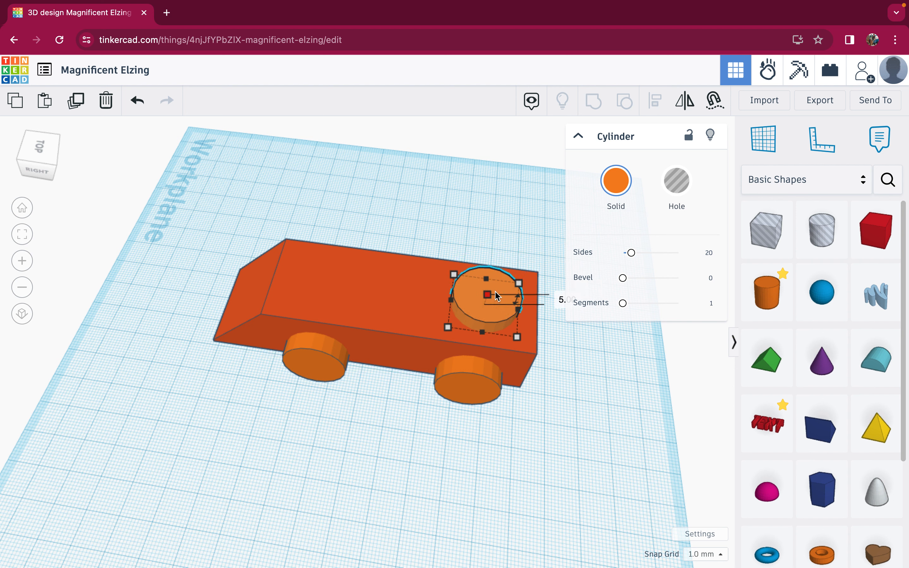
{"action": "left_click", "coordinate": [657, 363]}
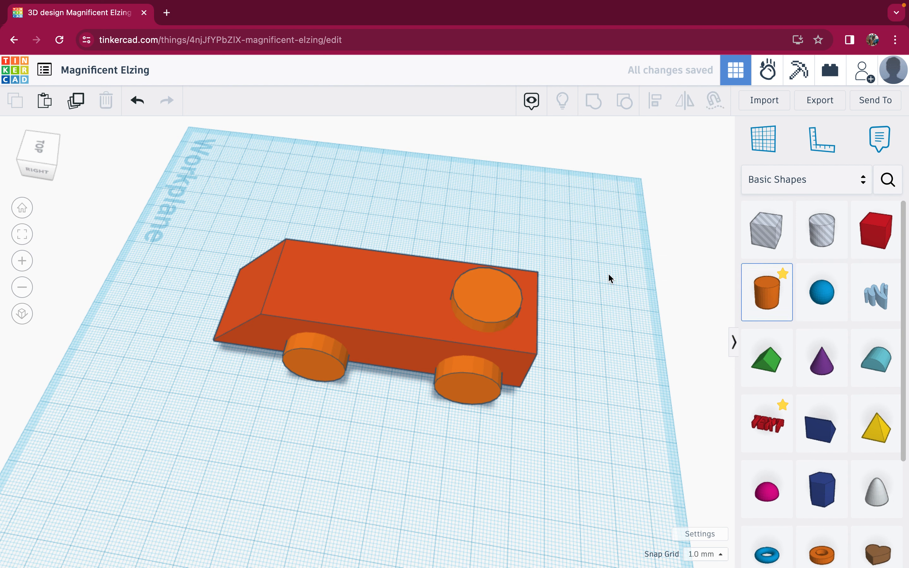
Place a second cylinder on top of the flat roof disc and set its length and width to 17 mm
{"action": "left_click", "coordinate": [486, 294]}
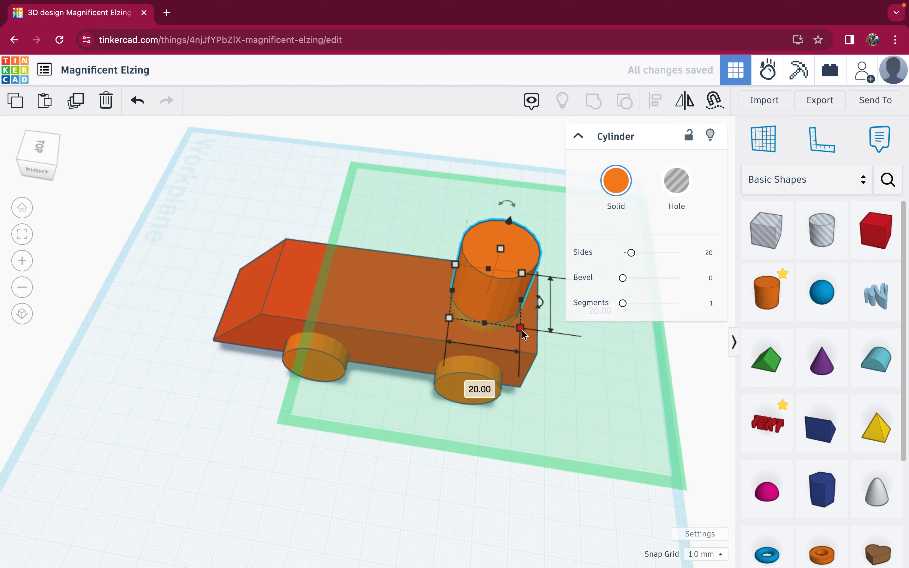
{"action": "left_click", "coordinate": [481, 390]}
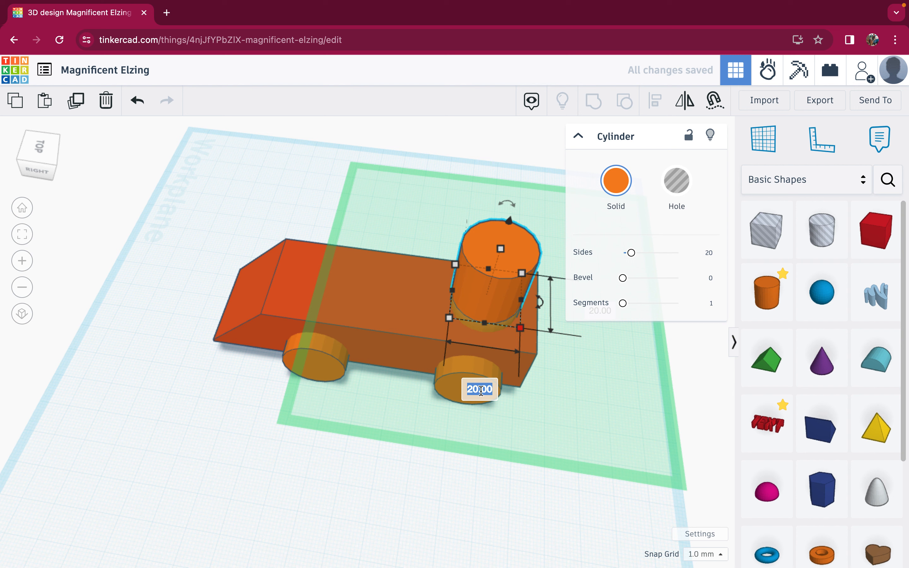
{"action": "type", "text": "17"}
{"action": "key", "text": "Return"}
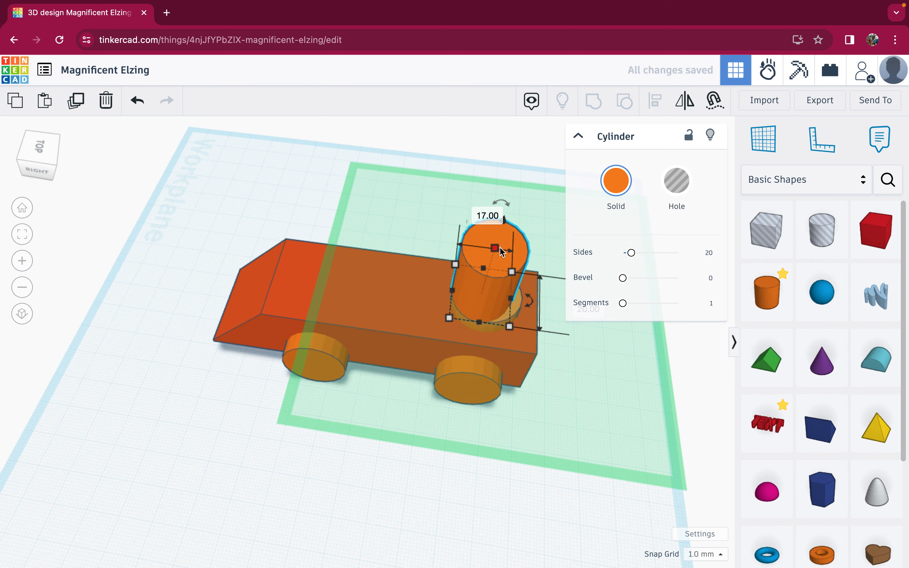
{"action": "left_click", "coordinate": [21, 156]}
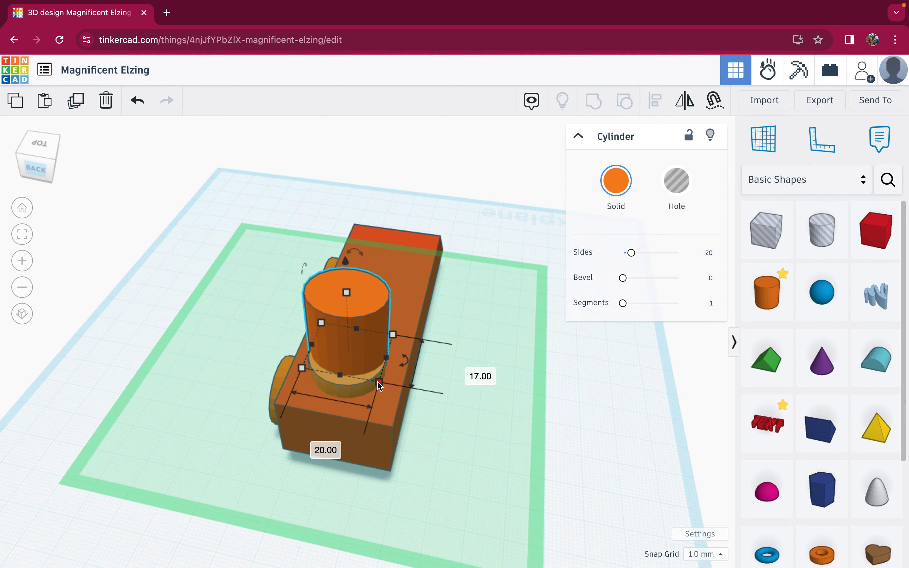
{"action": "left_click", "coordinate": [322, 446]}
{"action": "type", "text": "17"}
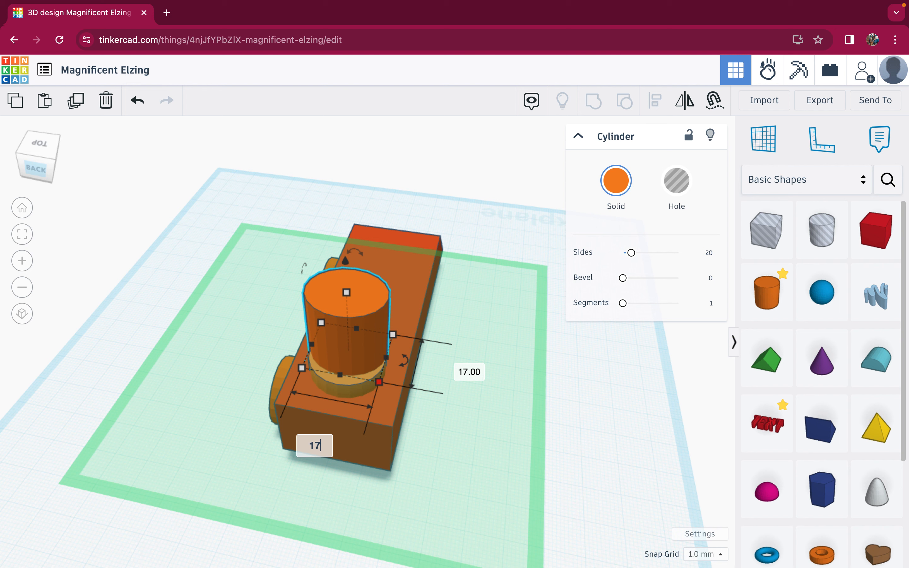
{"action": "key", "text": "Return"}
Shift the 17 mm cylinder so that it sits centred over the flat roof disc
{"action": "left_click", "coordinate": [44, 153]}
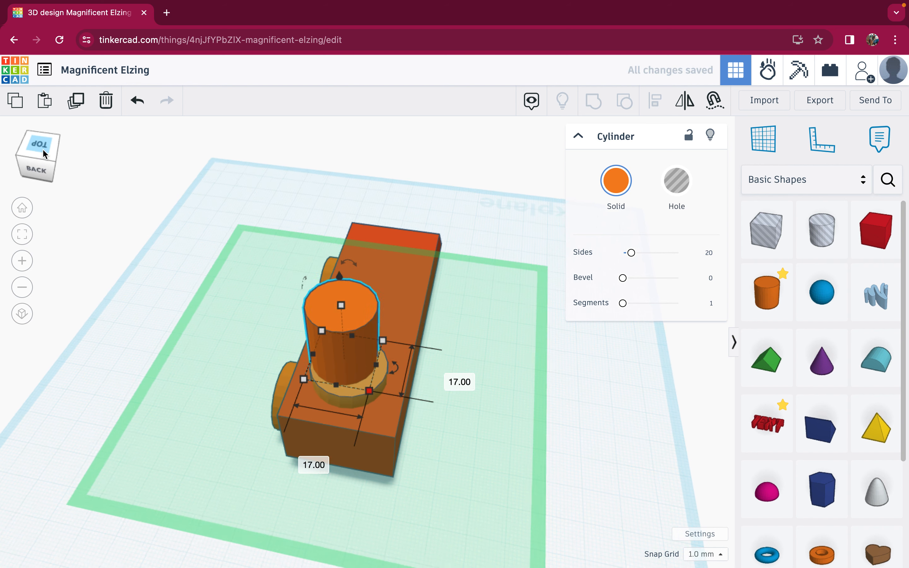
{"action": "left_click_drag", "start_coordinate": [394, 467], "coordinate": [396, 471]}
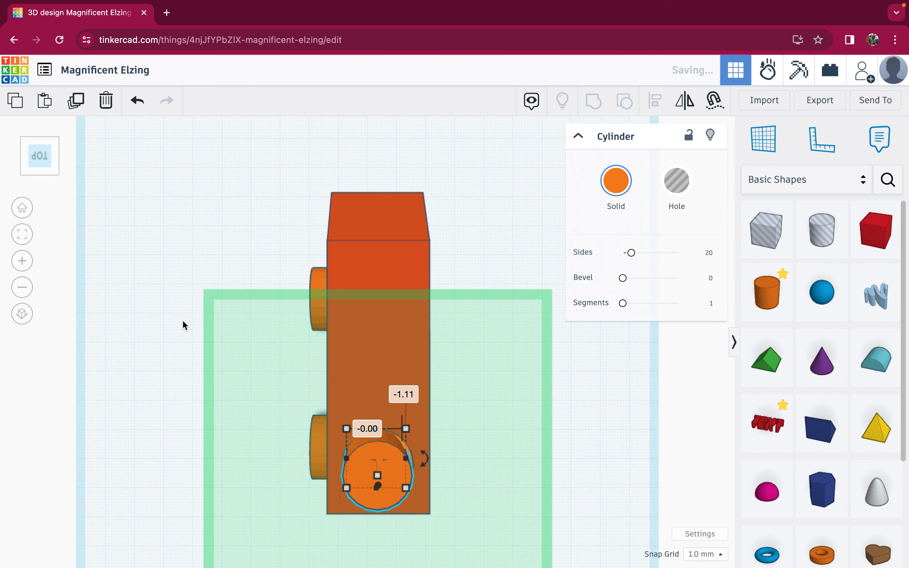
{"action": "left_click", "coordinate": [41, 171]}
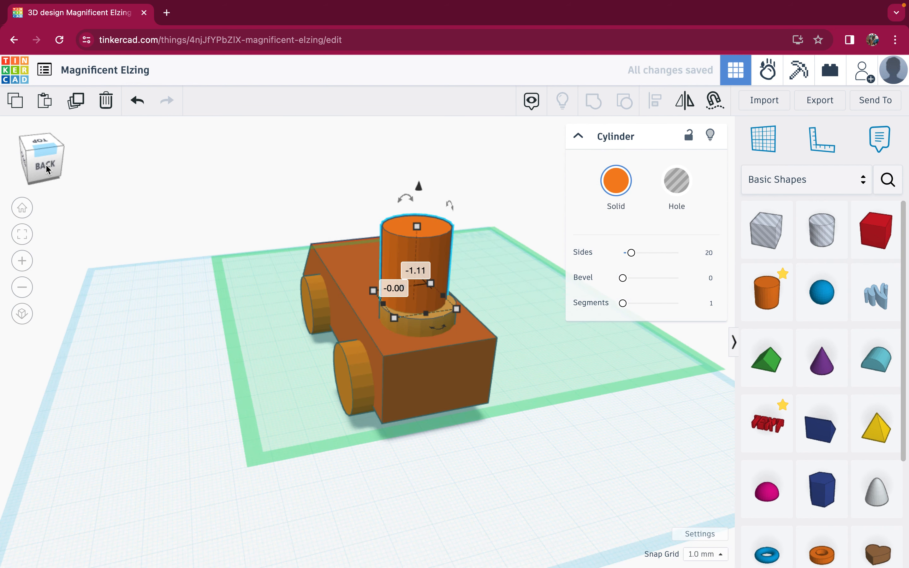
{"action": "left_click_drag", "start_coordinate": [401, 249], "coordinate": [408, 256]}
{"action": "left_click", "coordinate": [59, 156]}
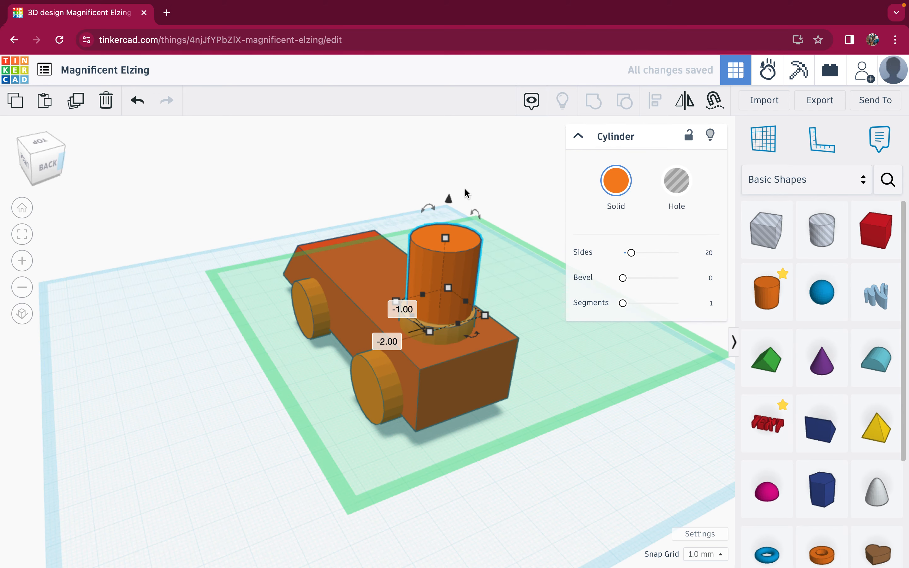
Turn the 17 mm cylinder into a hole and group it with the flat roof disc to leave a rimmed recess
{"action": "left_click", "coordinate": [676, 180]}
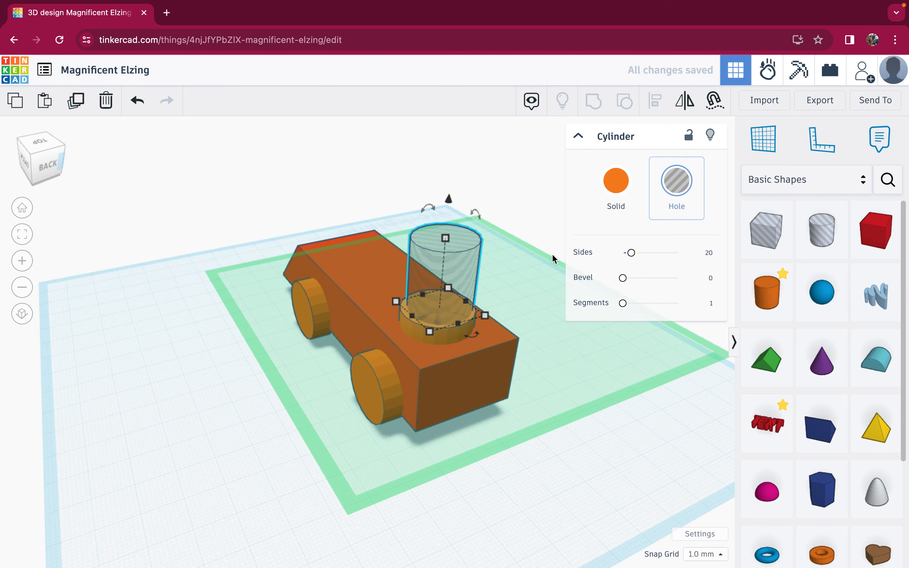
{"action": "left_click", "coordinate": [443, 336], "text": "shift"}
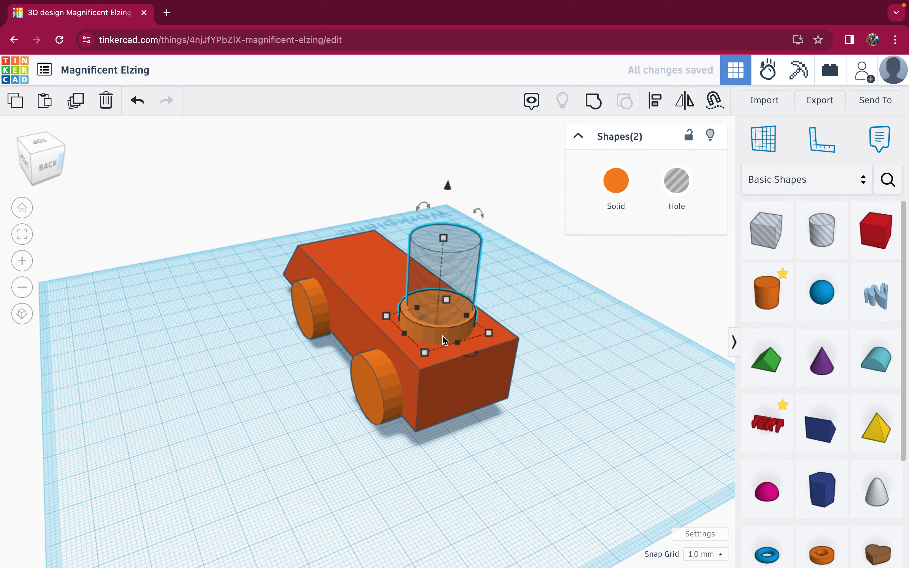
{"action": "left_click", "coordinate": [595, 100]}
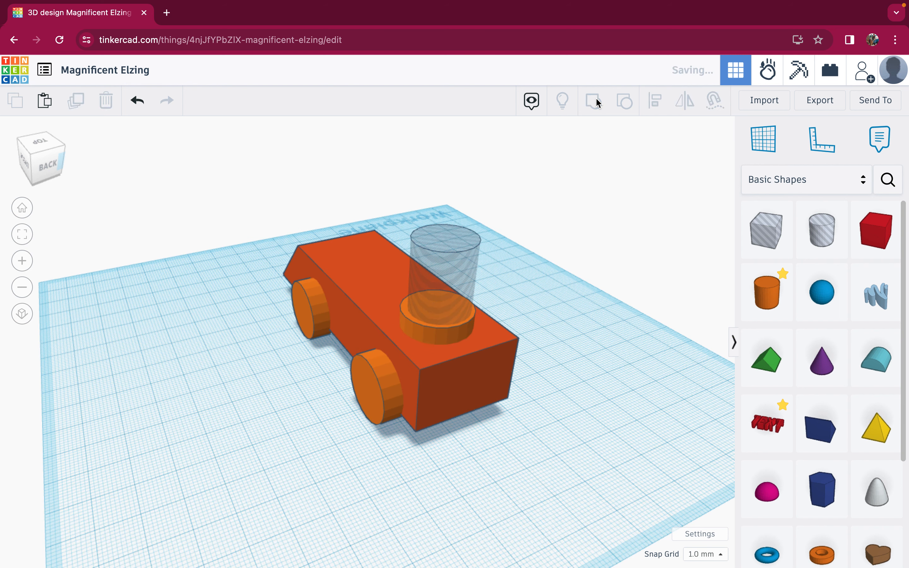
{"action": "left_click", "coordinate": [513, 212]}
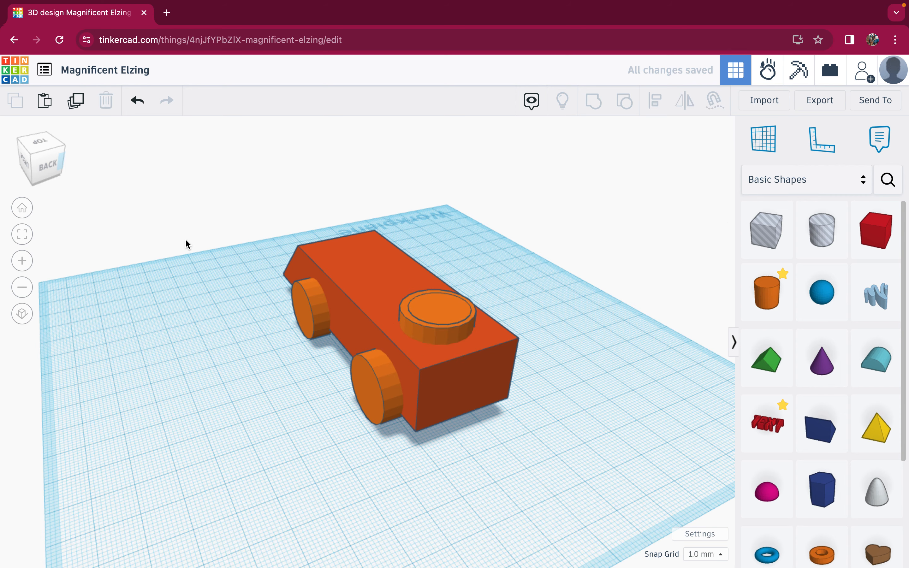
Examine the finished vehicle and its hollowed roof disc from the back and from the wheel side
{"action": "left_click", "coordinate": [47, 167]}
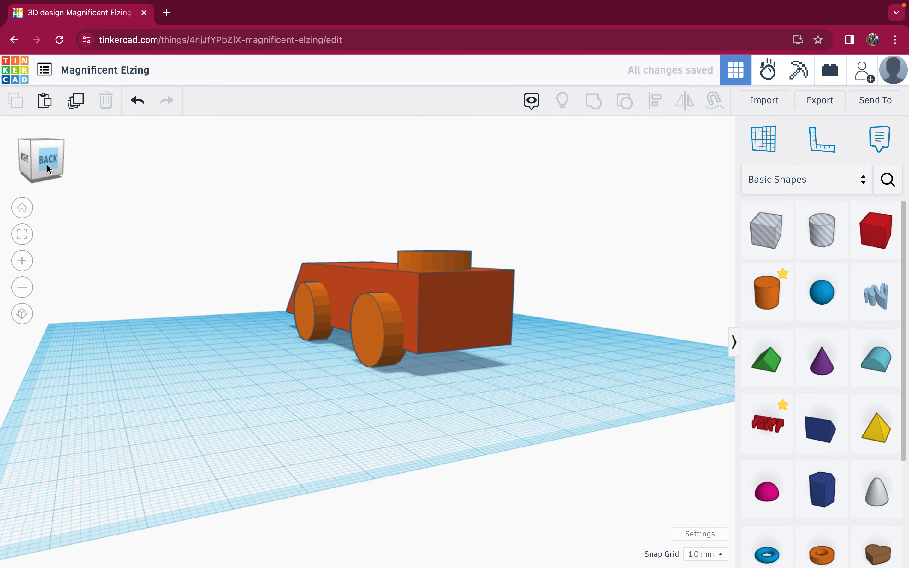
{"action": "left_click_drag", "start_coordinate": [47, 164], "coordinate": [47, 167]}
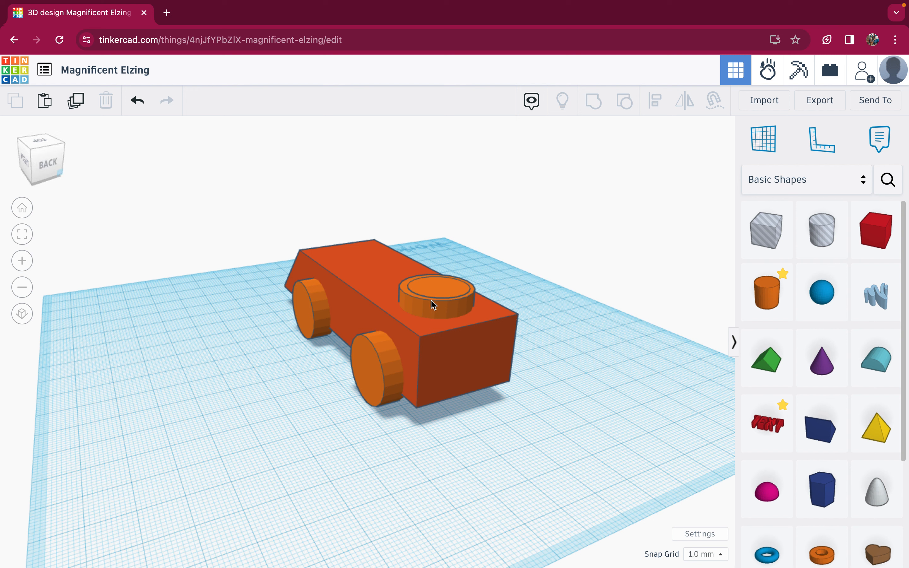
{"action": "left_click_drag", "start_coordinate": [44, 175], "coordinate": [57, 173]}
{"action": "left_click", "coordinate": [57, 172]}
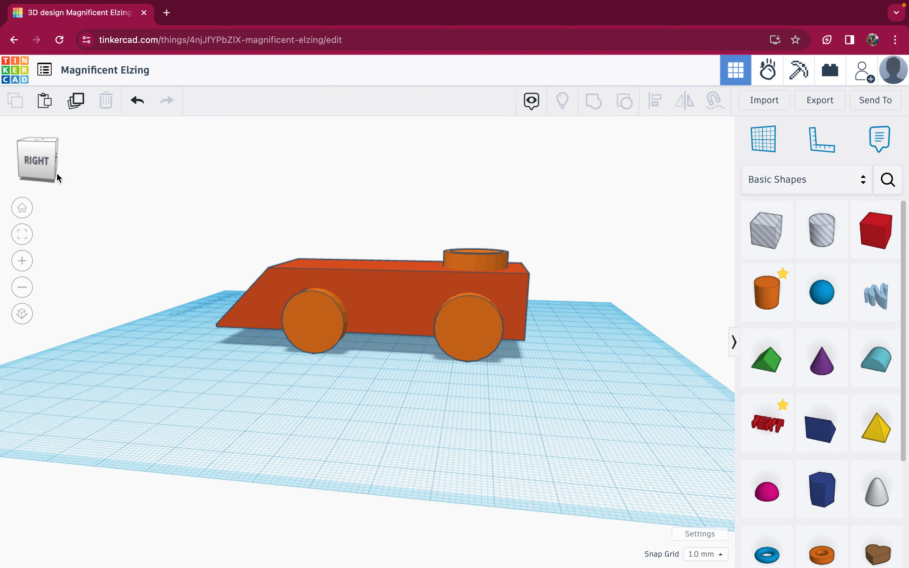
{"action": "left_click", "coordinate": [57, 172]}
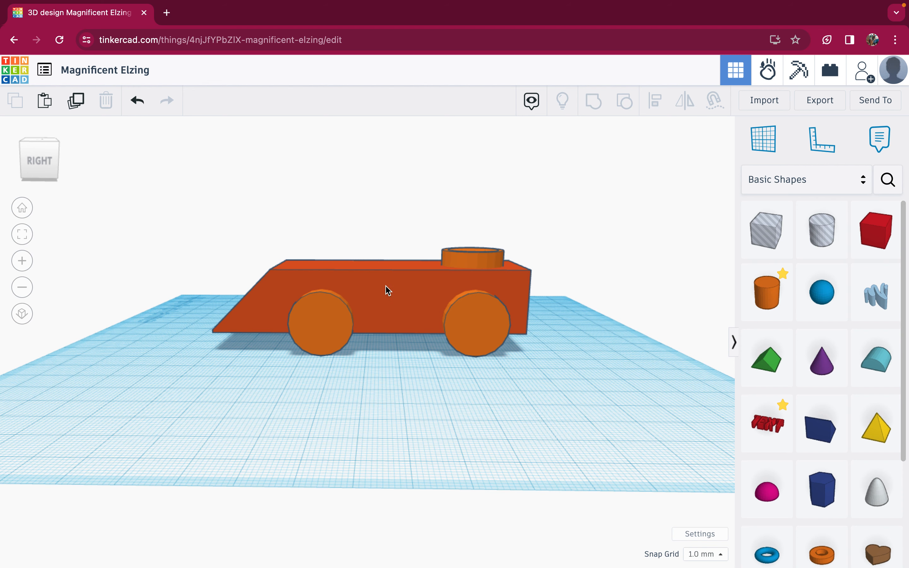
Switch to the browser window with the Magnificent Leelo design and view its pizza slice from another angle
{"action": "key", "text": "ctrl+Left"}
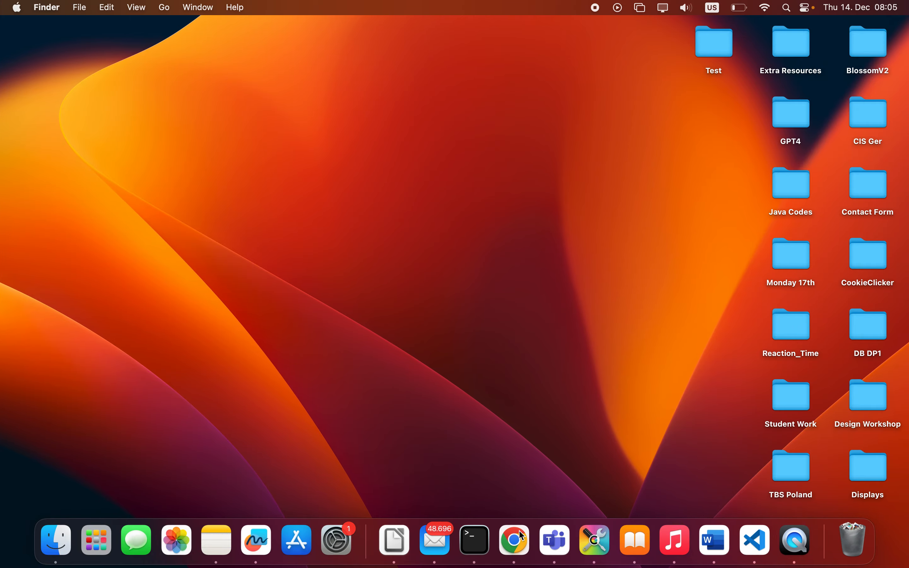
{"action": "left_click", "coordinate": [519, 541]}
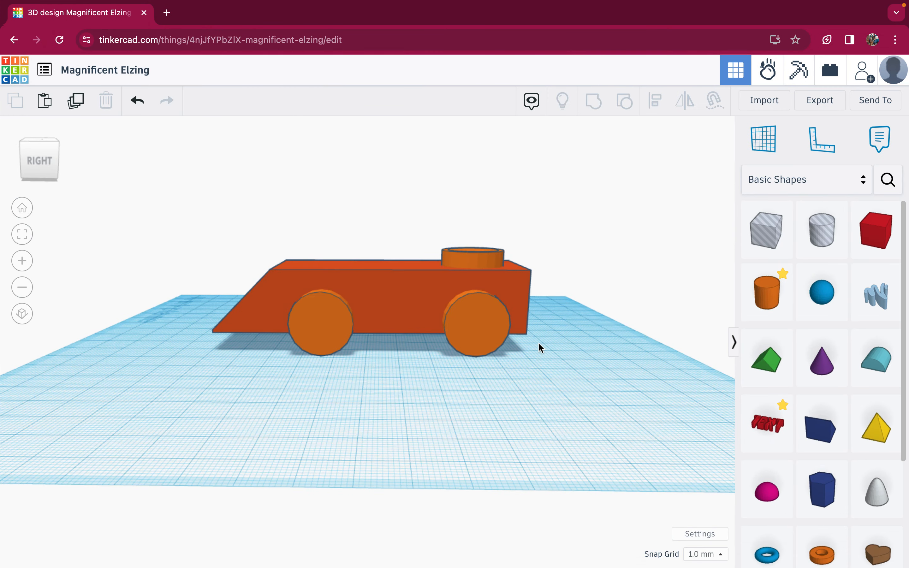
{"action": "key", "text": "ctrl+Right"}
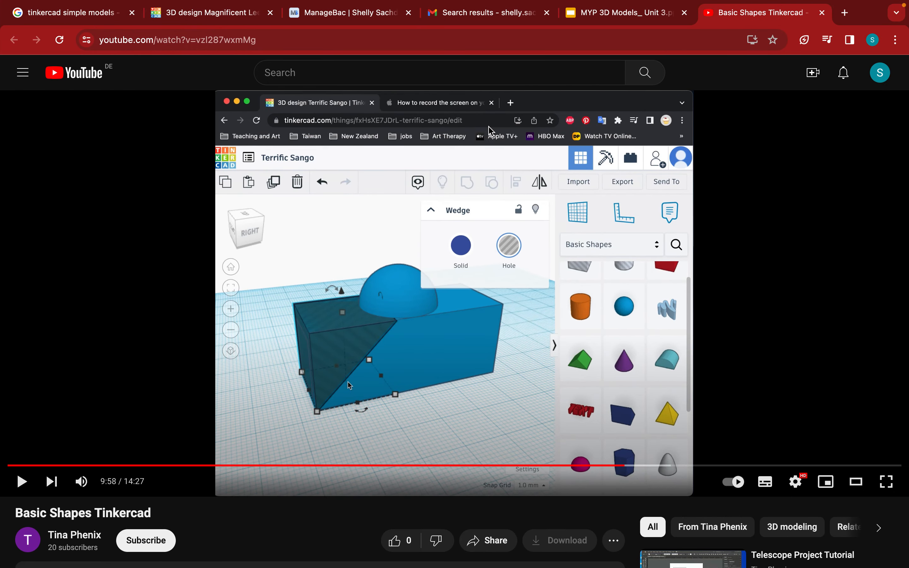
{"action": "left_click", "coordinate": [209, 27]}
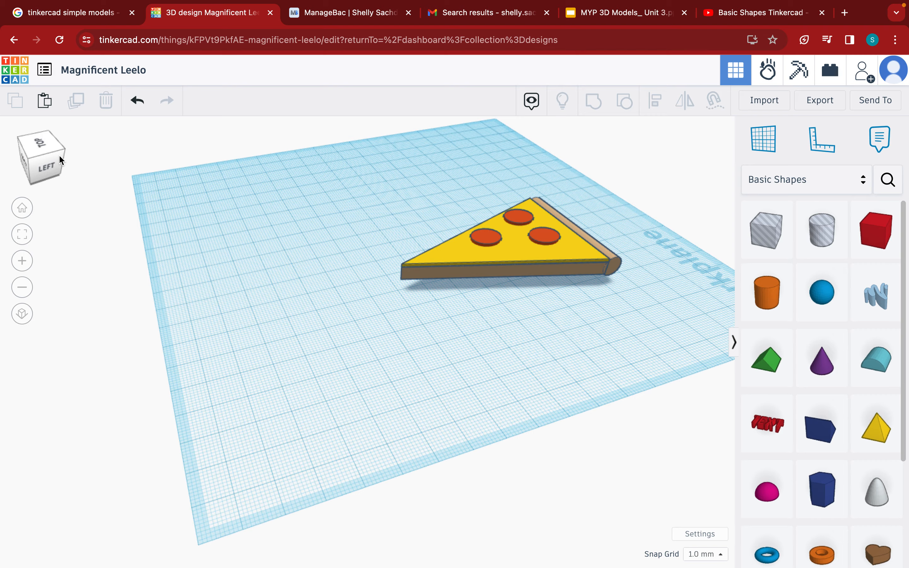
{"action": "mouse_move", "coordinate": [50, 160]}
{"action": "left_mouse_down"}
{"action": "mouse_move", "coordinate": [66, 164]}
{"action": "mouse_move", "coordinate": [57, 164]}
{"action": "left_mouse_up"}
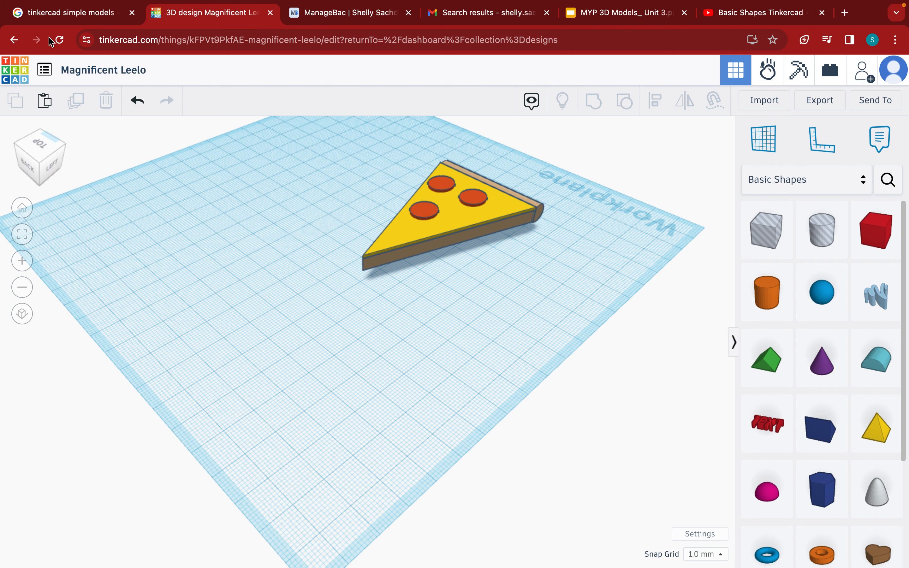
Browse the Google image results for "tinkercad simple models" for further model ideas
{"action": "left_click", "coordinate": [47, 15]}
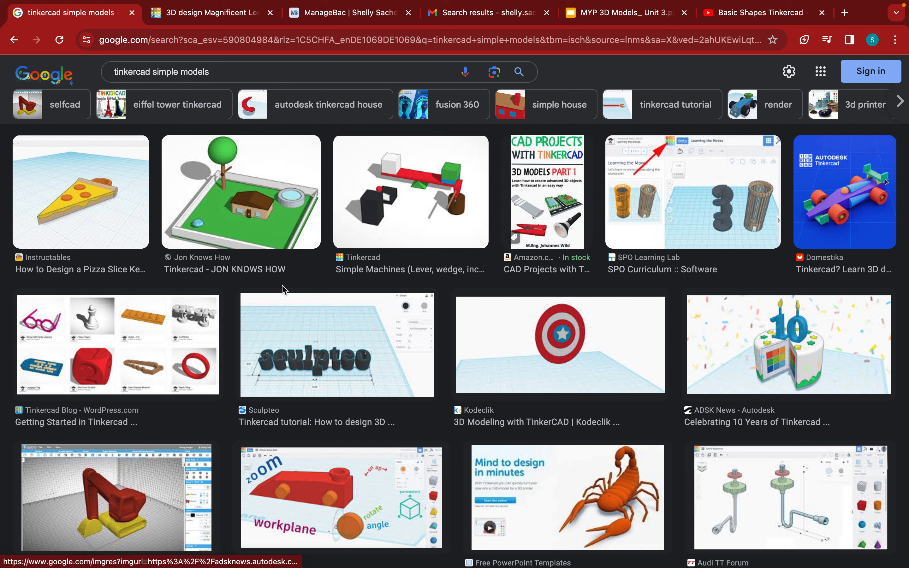
{"action": "scroll", "coordinate": [353, 326], "scroll_direction": "down", "scroll_amount": 4}
{"action": "scroll", "coordinate": [353, 325], "scroll_direction": "down", "scroll_amount": 7}
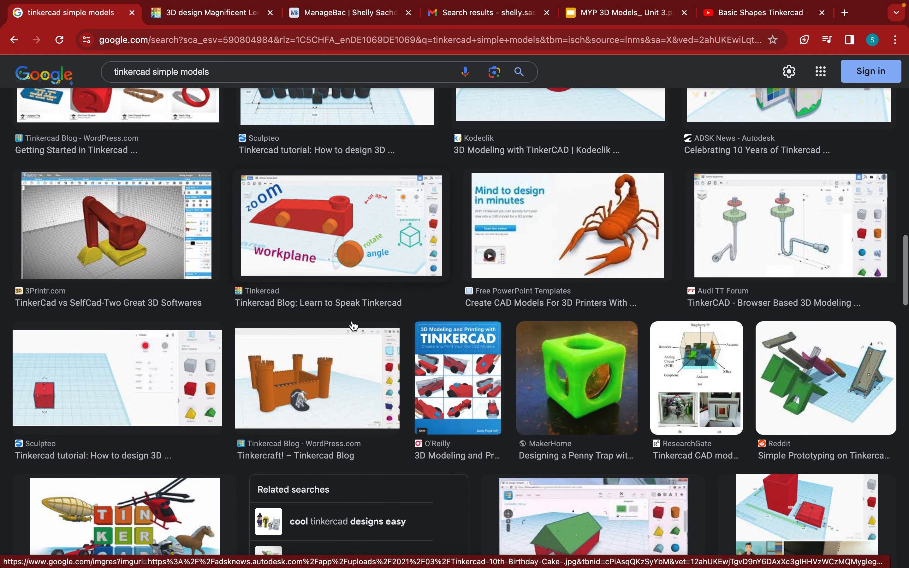
{"action": "scroll", "coordinate": [351, 326], "scroll_direction": "down", "scroll_amount": 2}
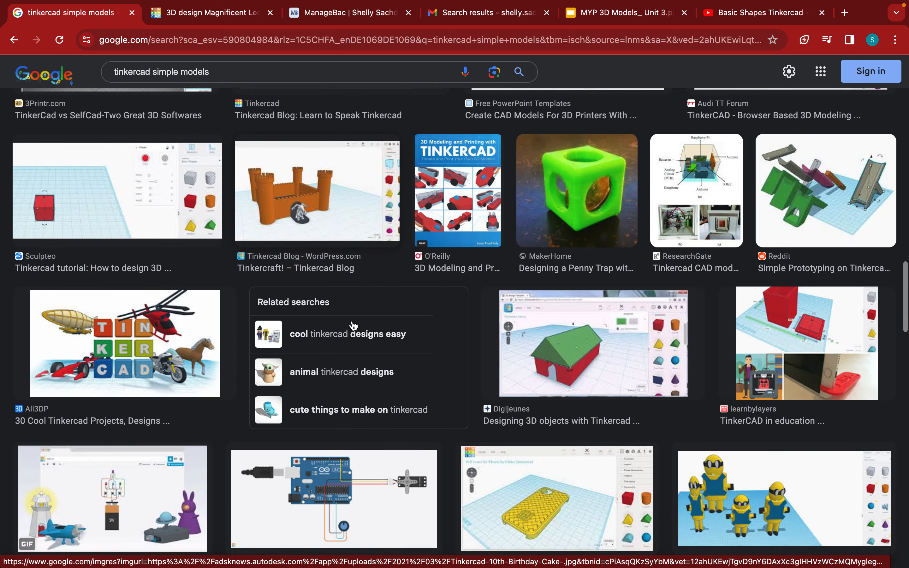
{"action": "scroll", "coordinate": [352, 327], "scroll_direction": "up", "scroll_amount": 1}
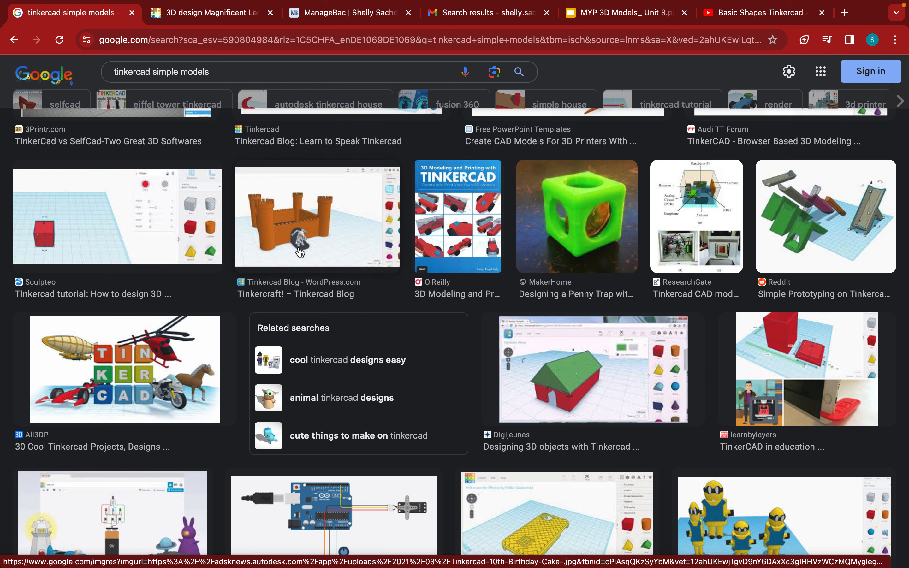
{"action": "scroll", "coordinate": [311, 253], "scroll_direction": "down", "scroll_amount": 10}
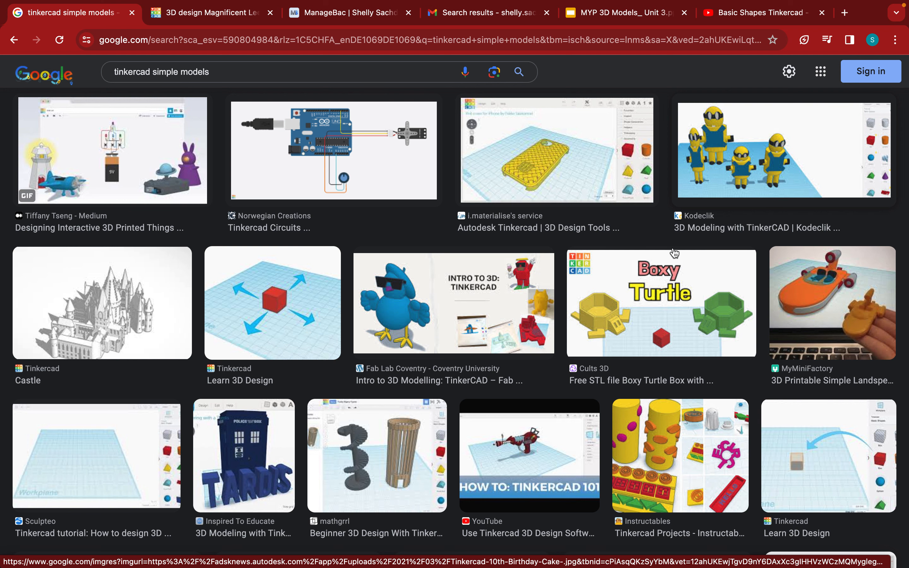
Look further through the image results, around the related searches, for more simple Tinkercad model examples
{"action": "scroll", "coordinate": [584, 356], "scroll_direction": "down", "scroll_amount": 2}
{"action": "scroll", "coordinate": [584, 357], "scroll_direction": "down", "scroll_amount": 4}
{"action": "key", "text": "ctrl+Up"}
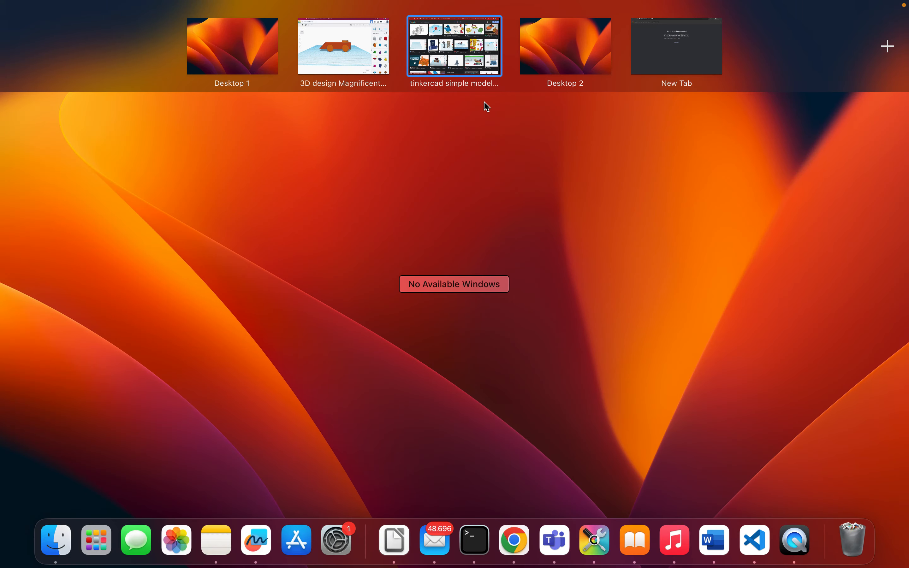
{"action": "left_click", "coordinate": [472, 54]}
{"action": "scroll", "coordinate": [463, 293], "scroll_direction": "down", "scroll_amount": 10}
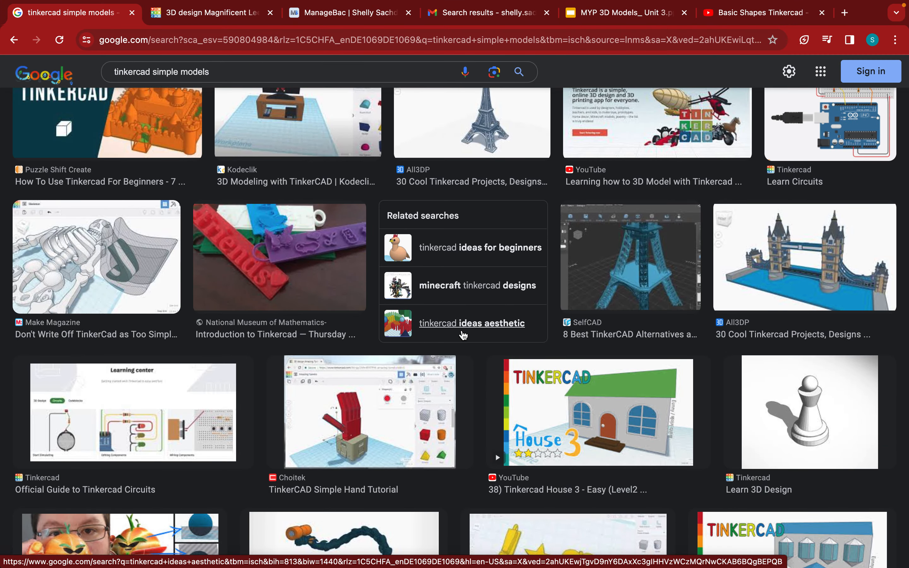
{"action": "scroll", "coordinate": [463, 335], "scroll_direction": "up", "scroll_amount": 1}
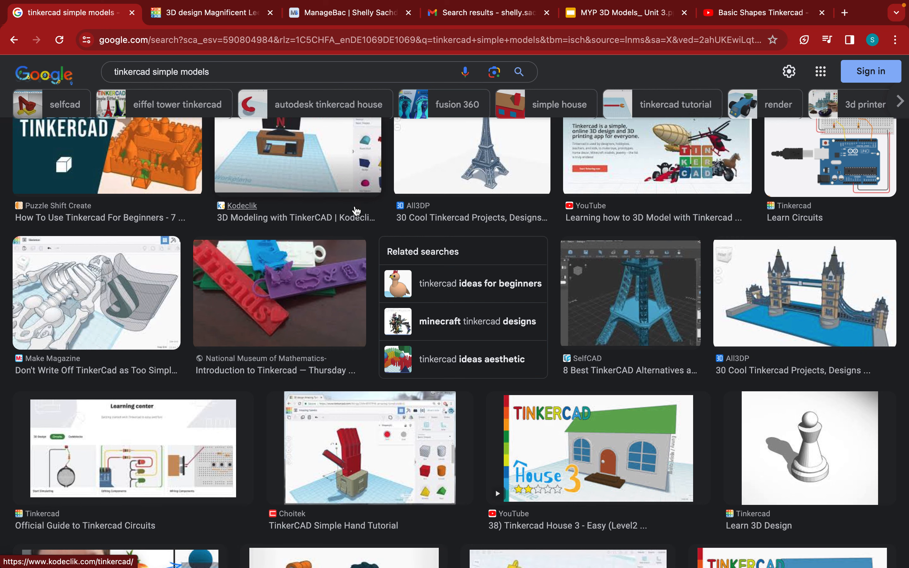
Switch to Gmail, open the sent message "Can this go on the Weekend Note?" and look over its photo attachments
{"action": "left_click", "coordinate": [456, 15]}
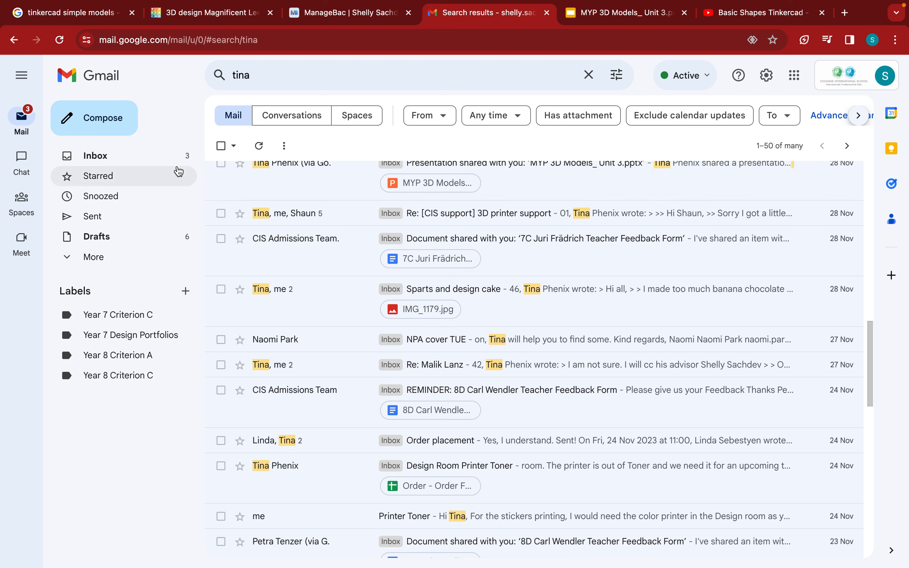
{"action": "left_click", "coordinate": [103, 224]}
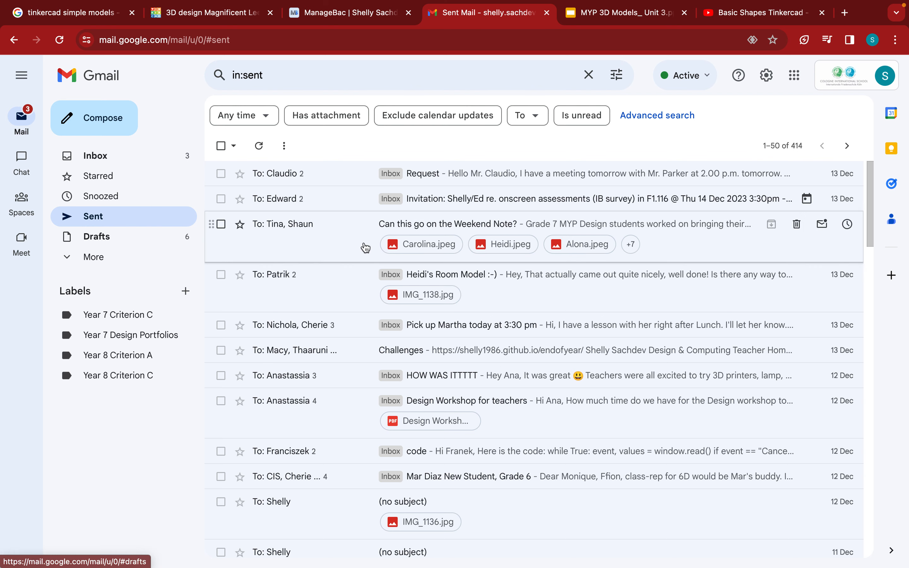
{"action": "left_click", "coordinate": [464, 224]}
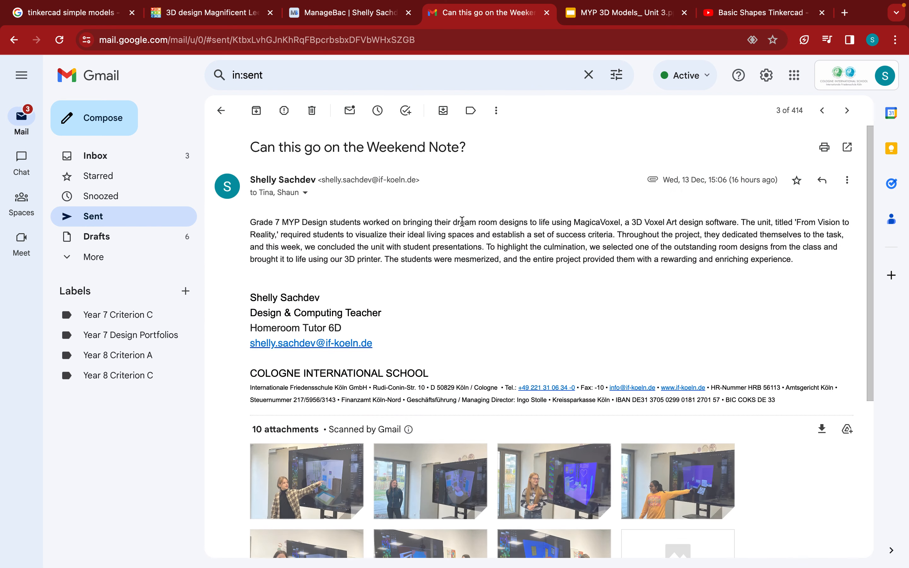
{"action": "scroll", "coordinate": [479, 366], "scroll_direction": "down", "scroll_amount": 6}
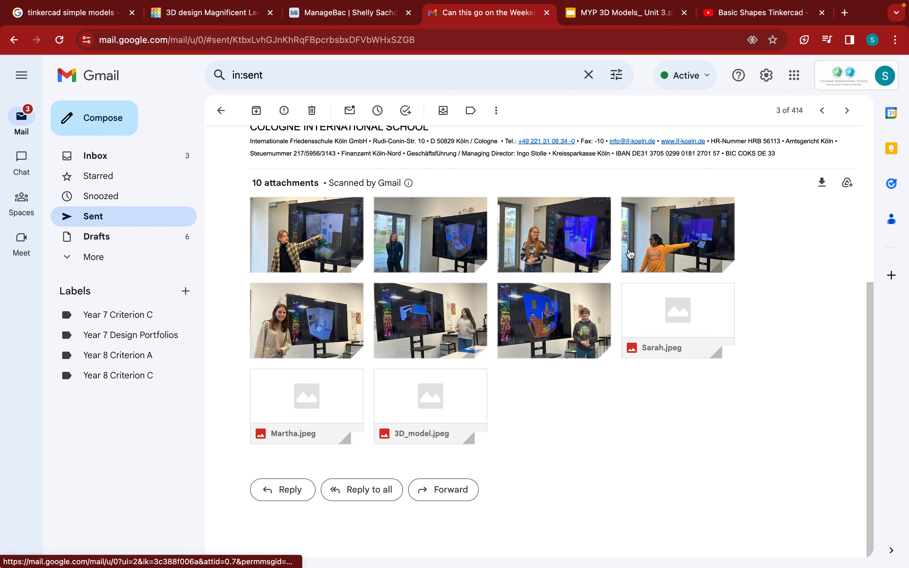
Open the second attached photo and examine the bedroom model on its display up close
{"action": "left_click", "coordinate": [419, 227]}
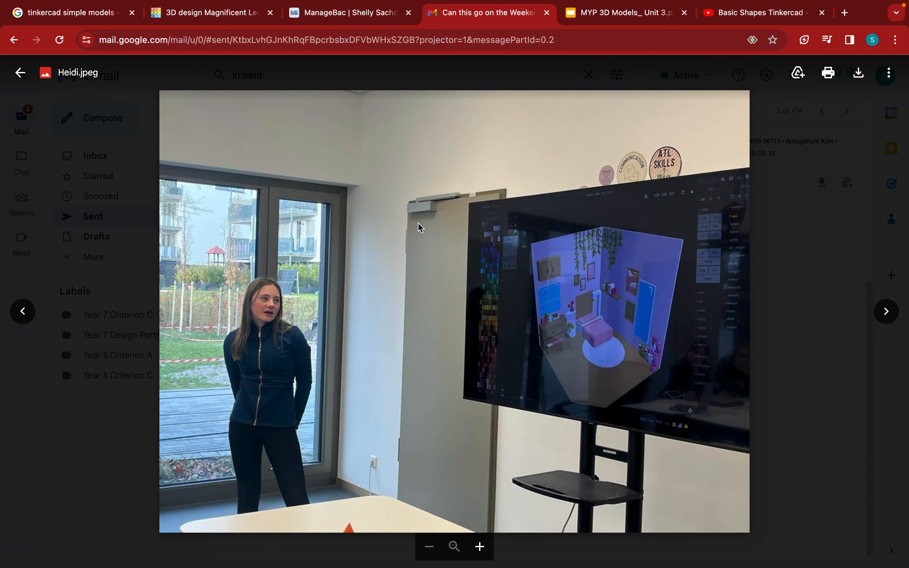
{"action": "scroll", "coordinate": [656, 326], "scroll_direction": "up", "scroll_amount": 10, "text": "ctrl"}
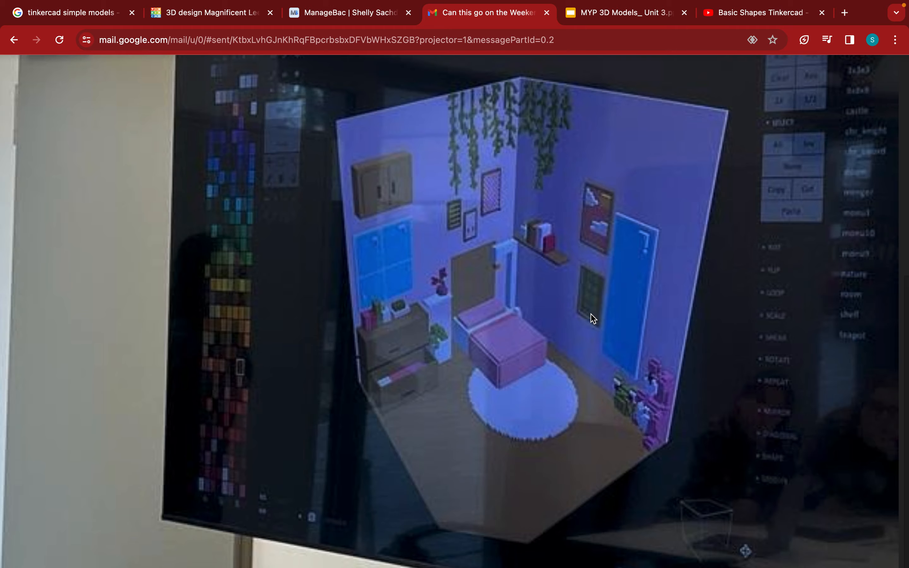
{"action": "scroll", "coordinate": [431, 294], "scroll_direction": "down", "scroll_amount": 10, "text": "ctrl"}
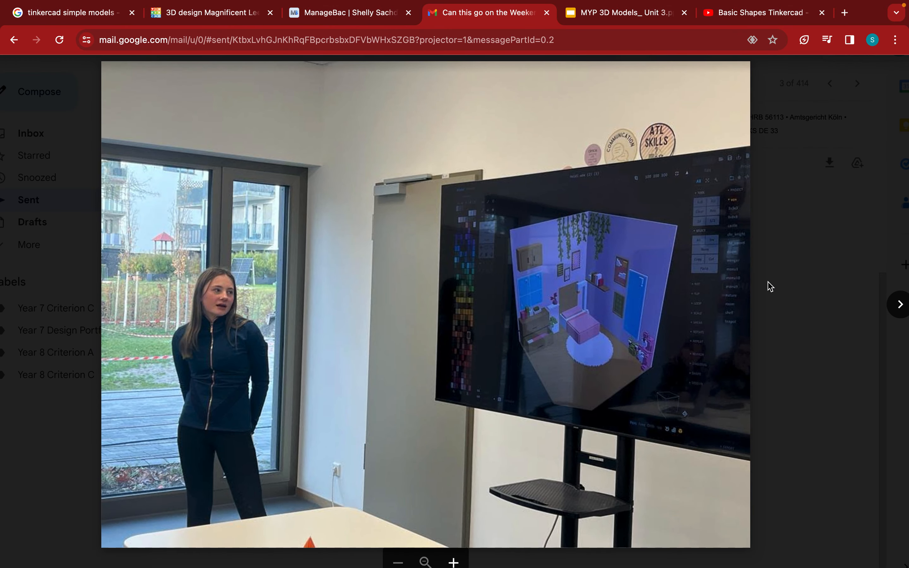
Go through the remaining attached photos of room designs up to the orange 3D-printed room model
{"action": "left_click", "coordinate": [900, 306]}
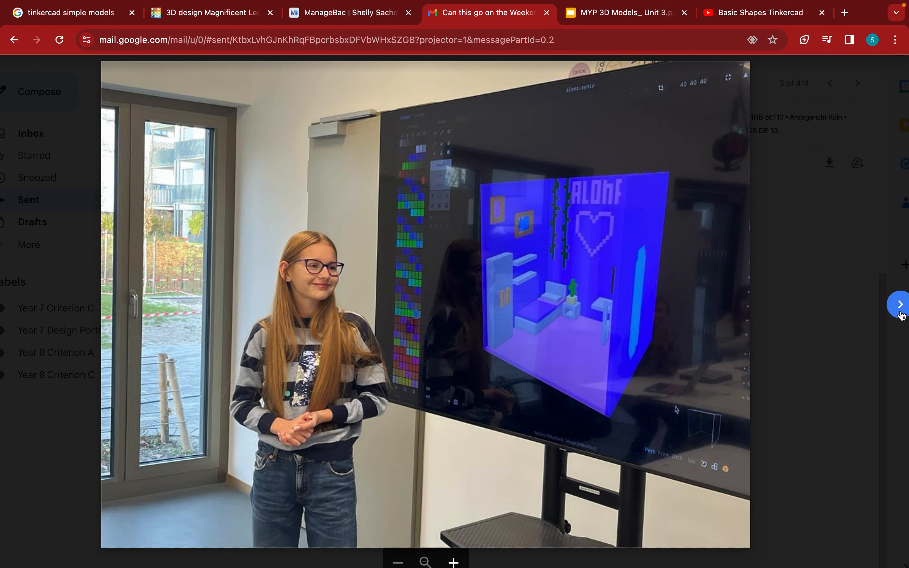
{"action": "left_click", "coordinate": [900, 310]}
{"action": "left_click", "coordinate": [901, 312]}
{"action": "left_click", "coordinate": [901, 312]}
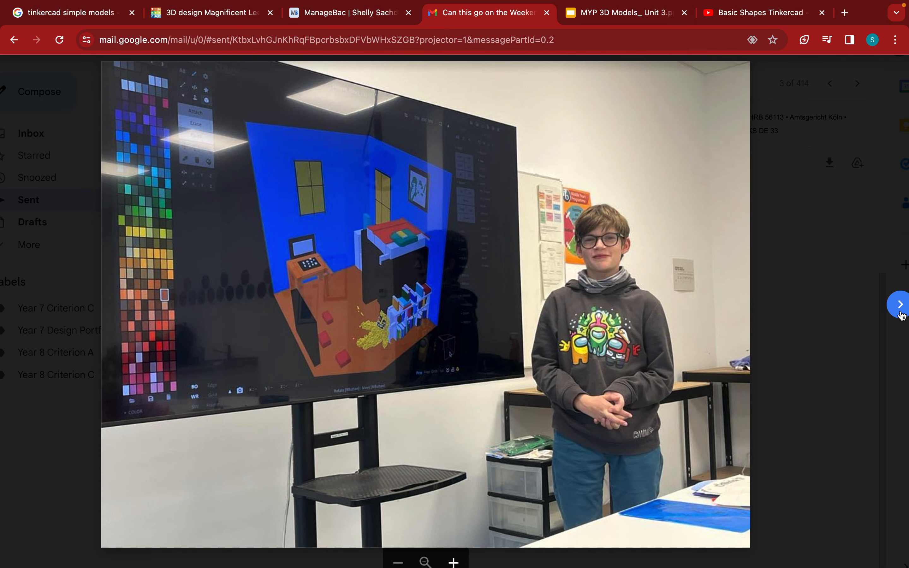
{"action": "left_click", "coordinate": [901, 312]}
{"action": "left_click", "coordinate": [901, 311]}
{"action": "left_click", "coordinate": [901, 312]}
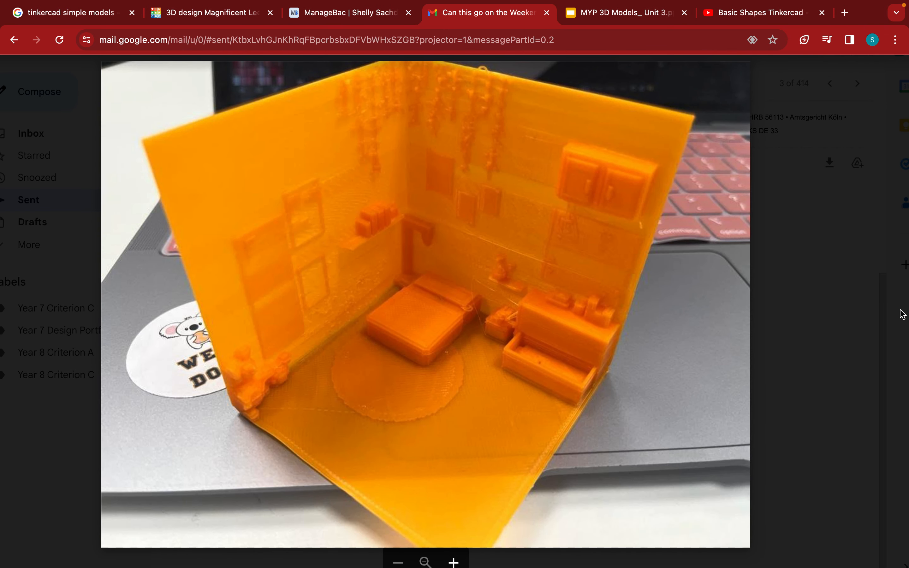